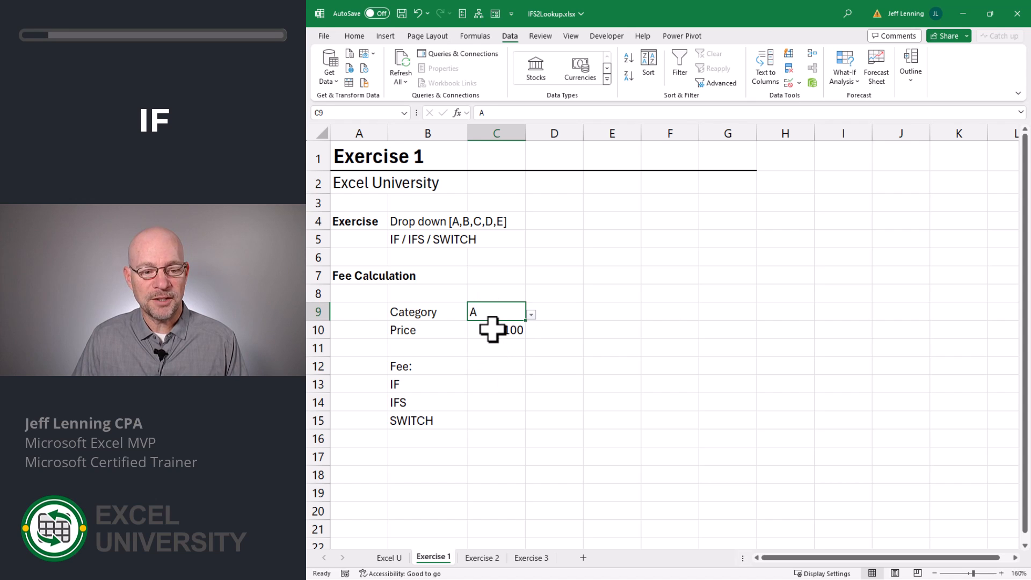
Start an IF formula in C13 that tests whether C9 equals "A" and returns C10*.01 when true.
left_click(492, 329)
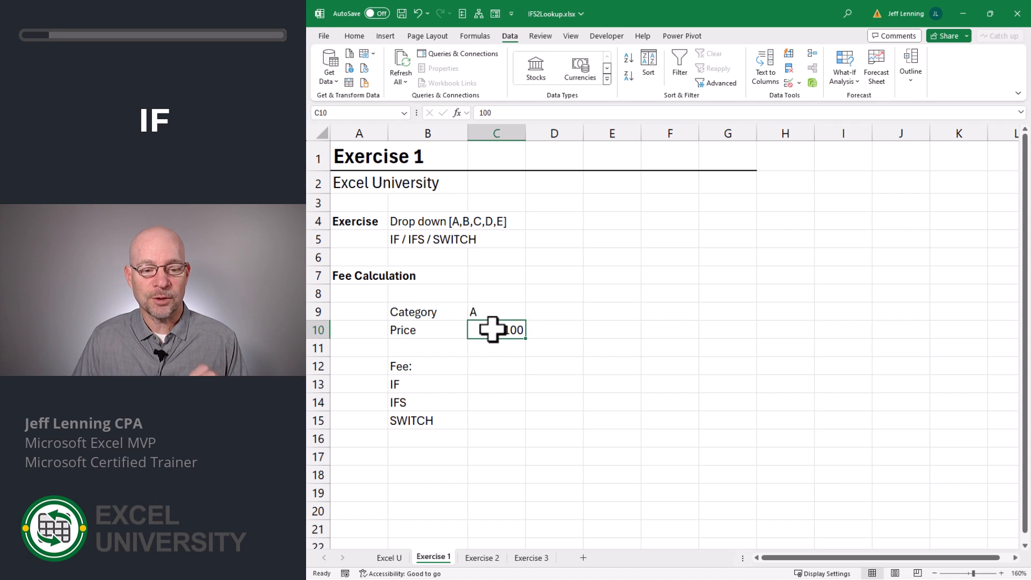
left_click(492, 384)
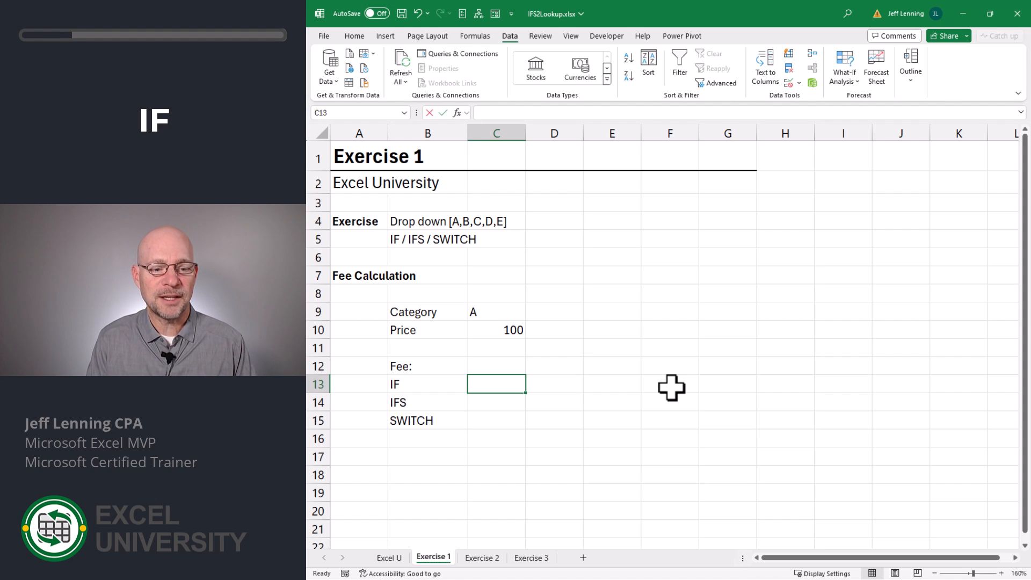
type("=IF(")
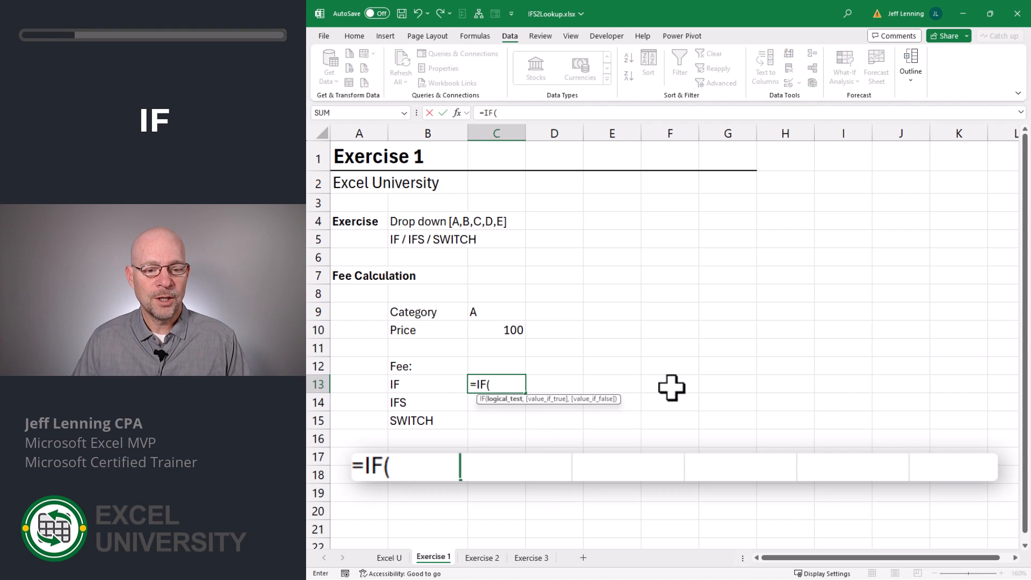
left_click(497, 313)
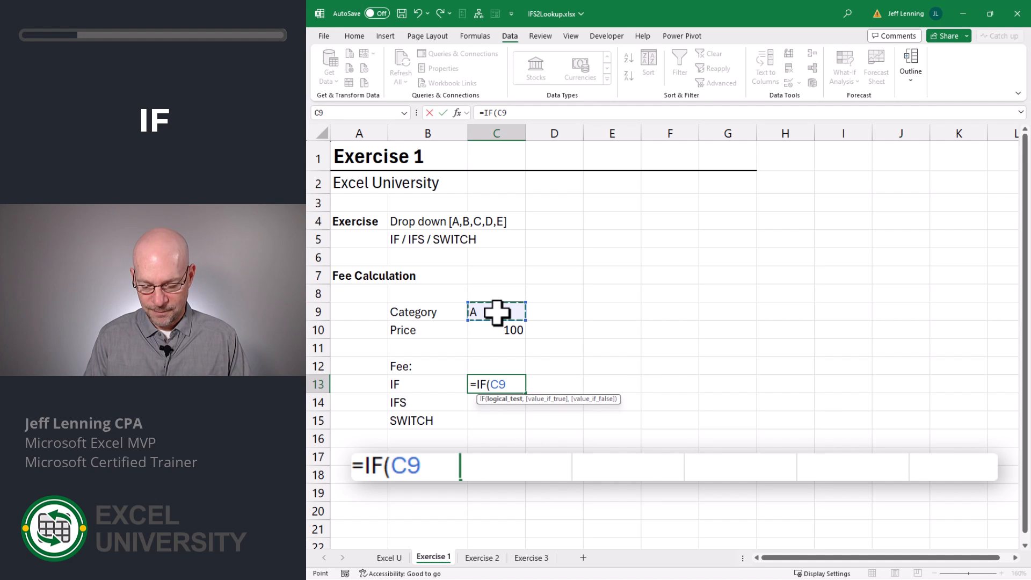
type("=\"A\",")
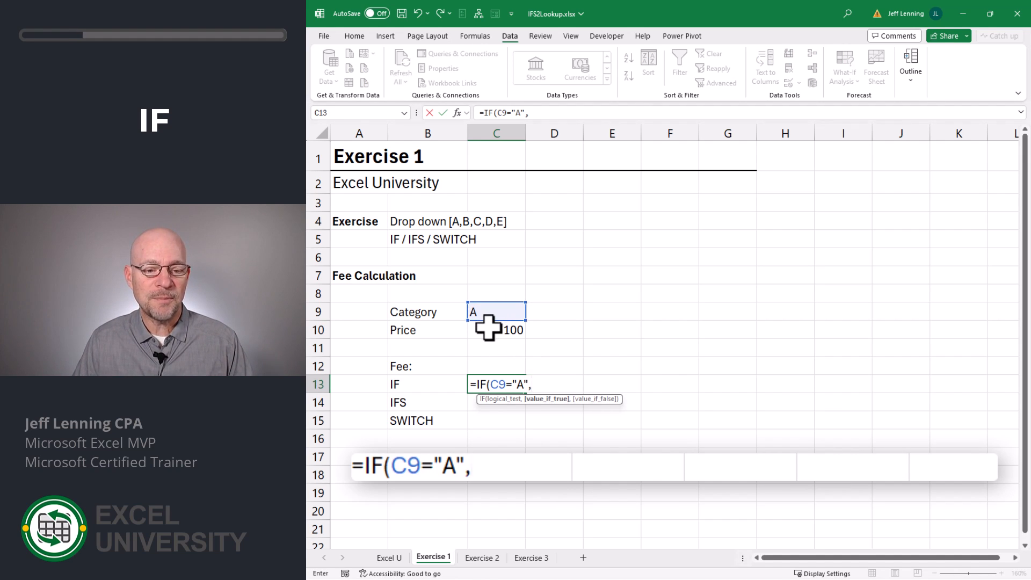
left_click(486, 329)
type("*")
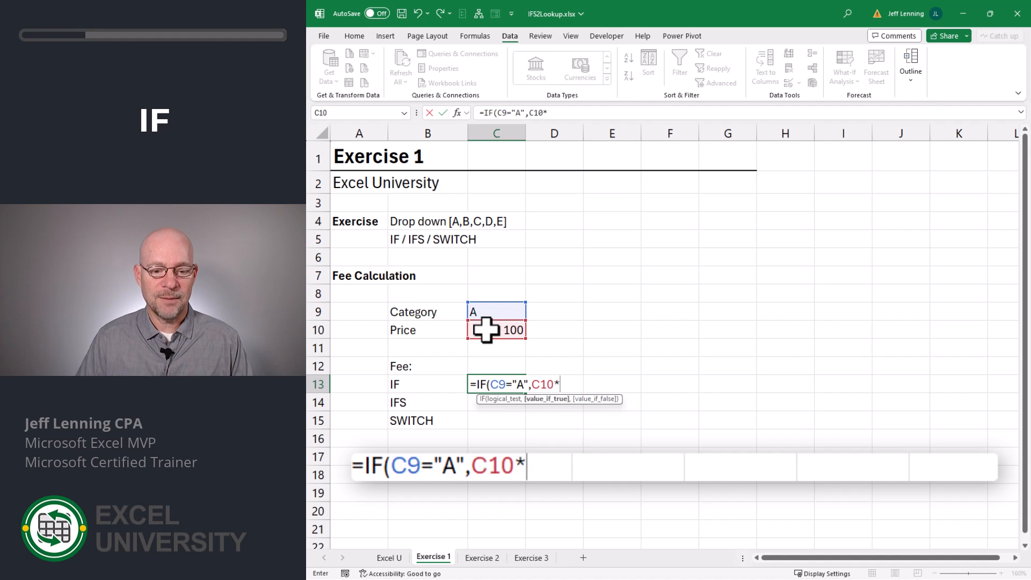
type(".01")
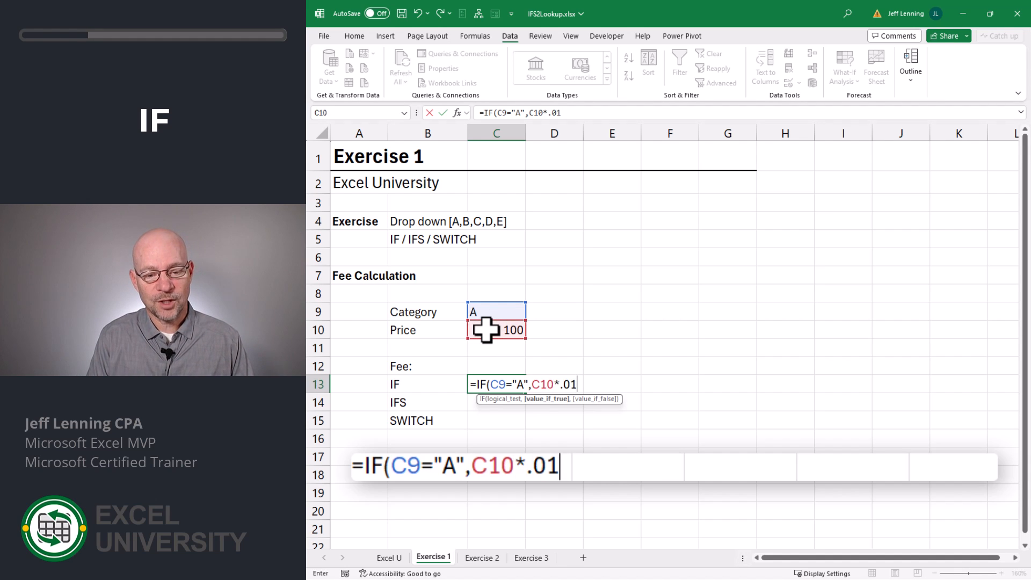
type(",")
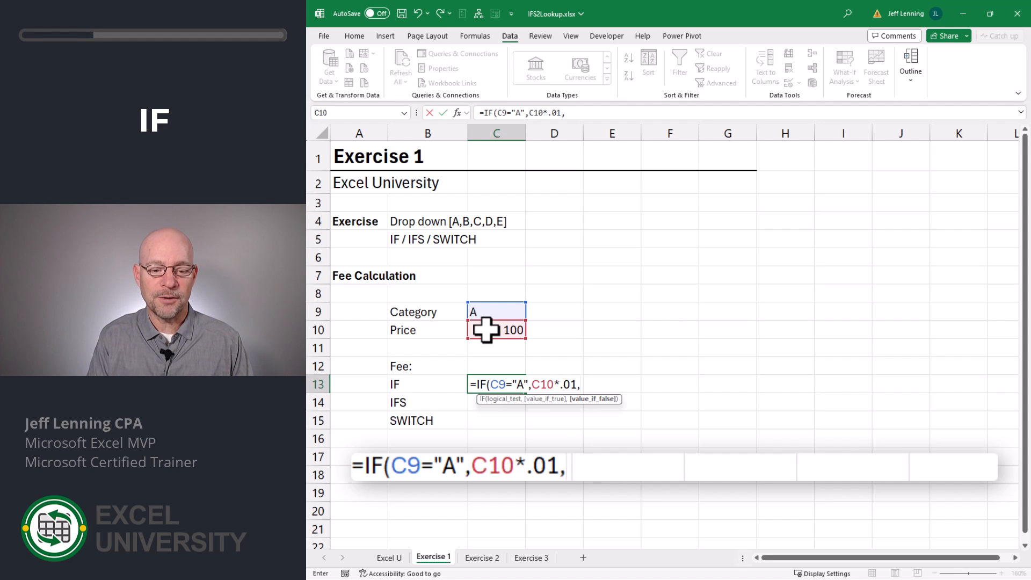
type("i")
Nest a second IF as the false value that tests C9="B" and returns C10*.02.
key("Tab")
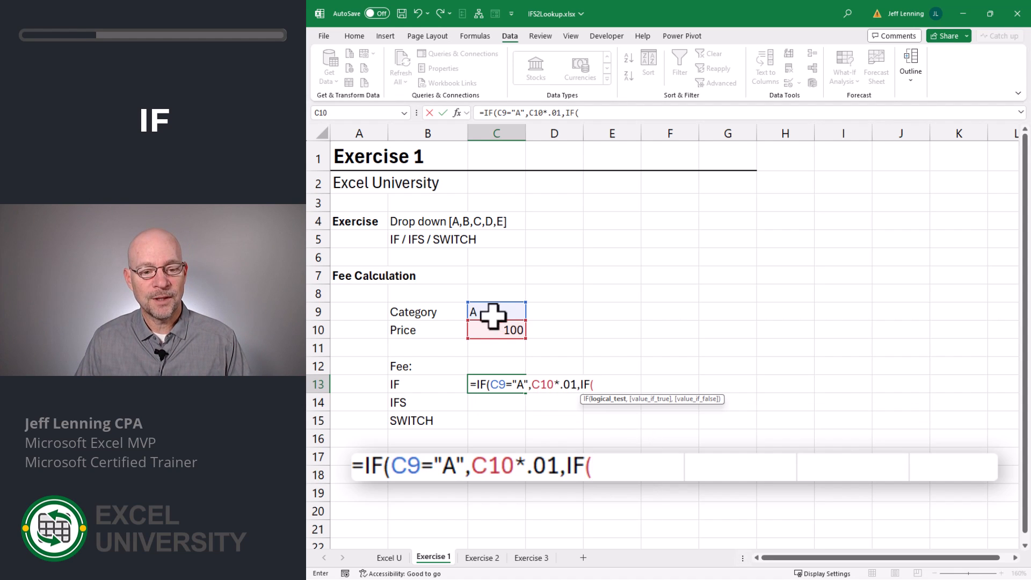
left_click(496, 314)
type("=")
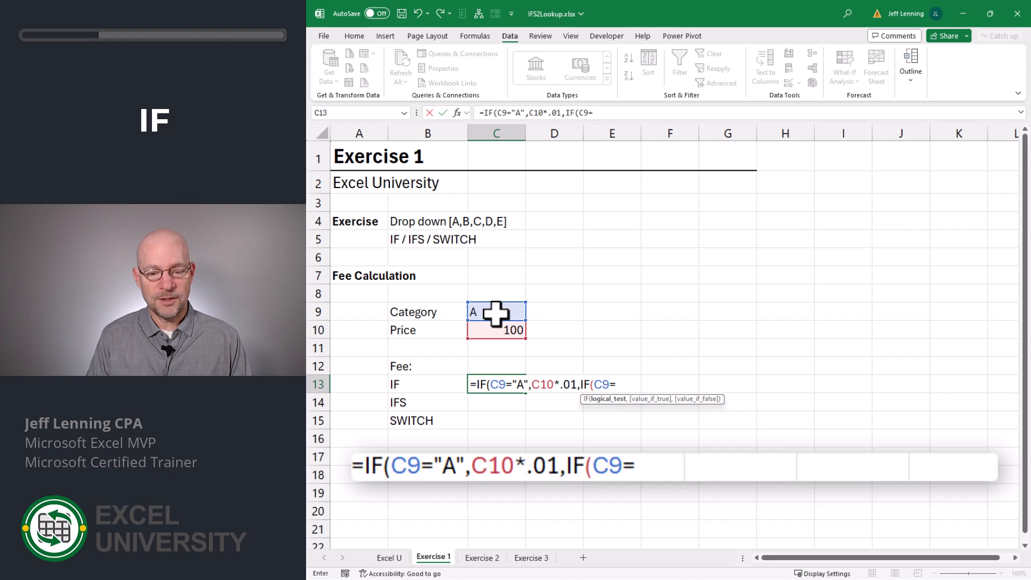
type("\"B\",")
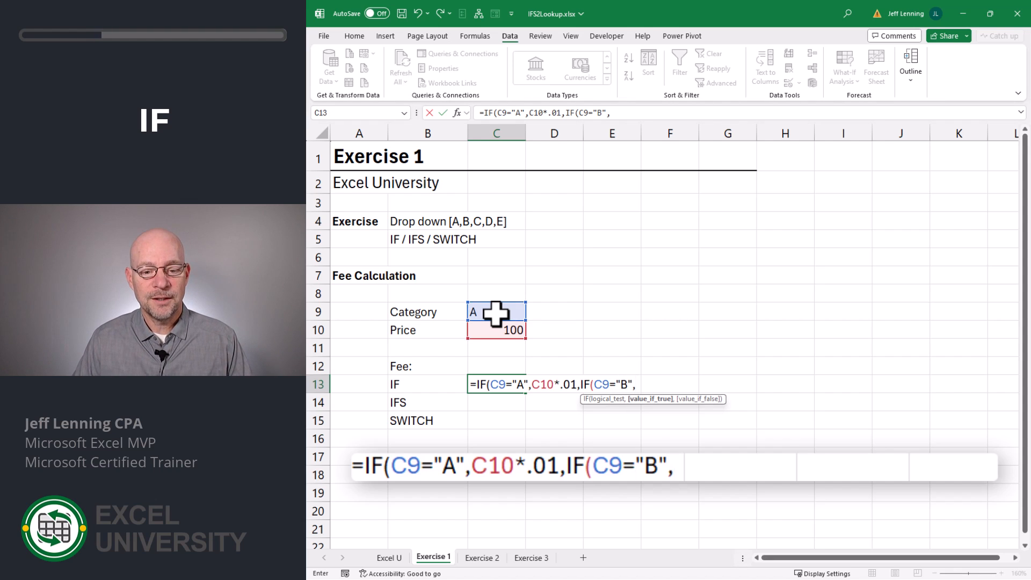
left_click(493, 329)
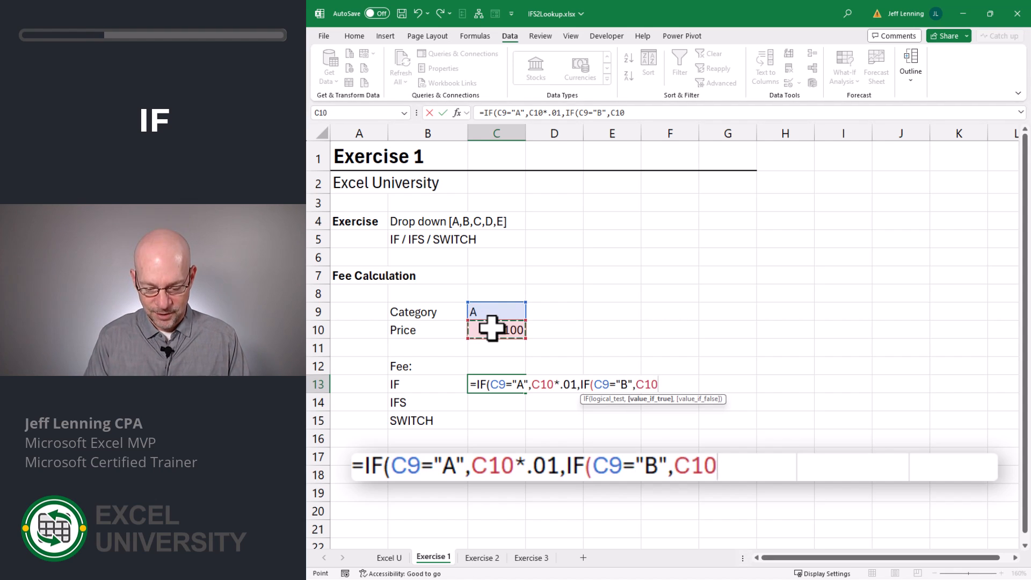
type("*.02,")
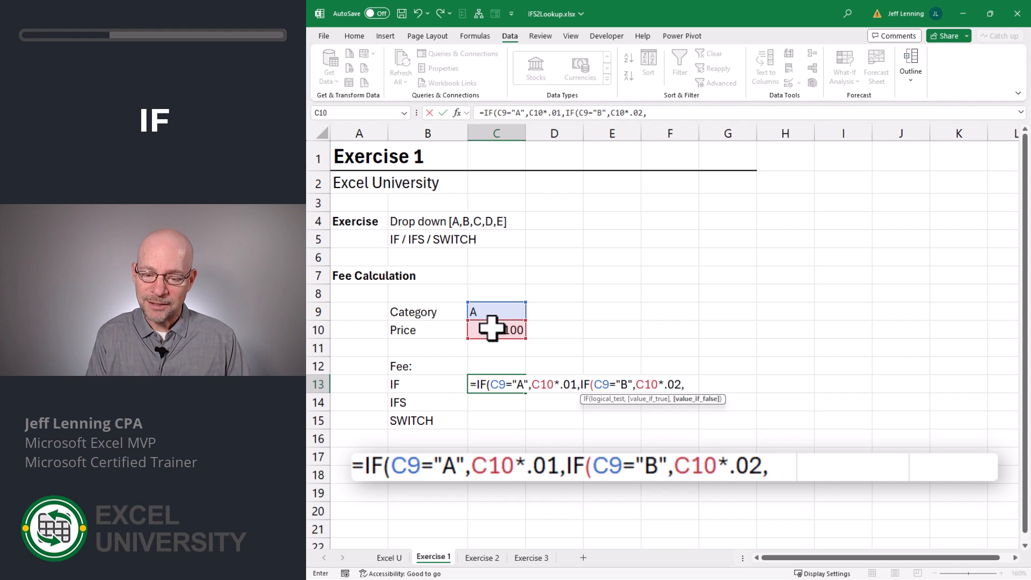
type("IF(")
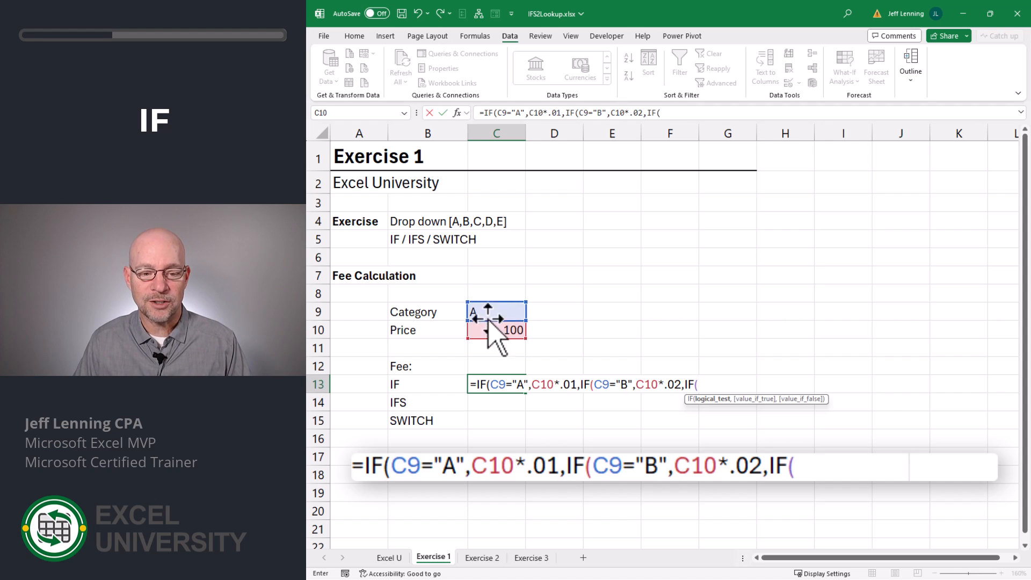
Nest a third IF that tests C9="C" and returns C10*.03, then close all parentheses and commit the formula.
left_click(488, 312)
type("=\"C")
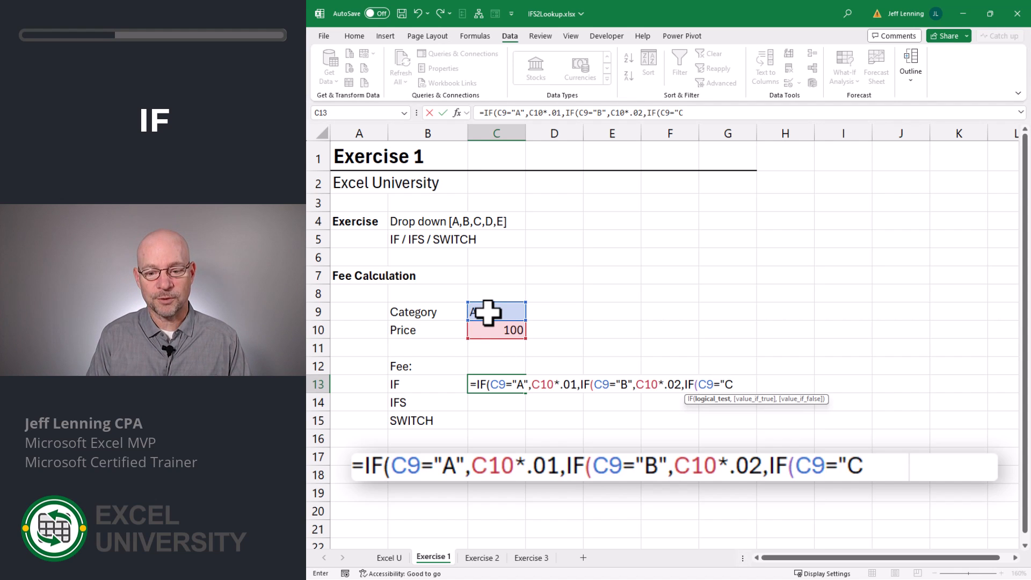
type("\",")
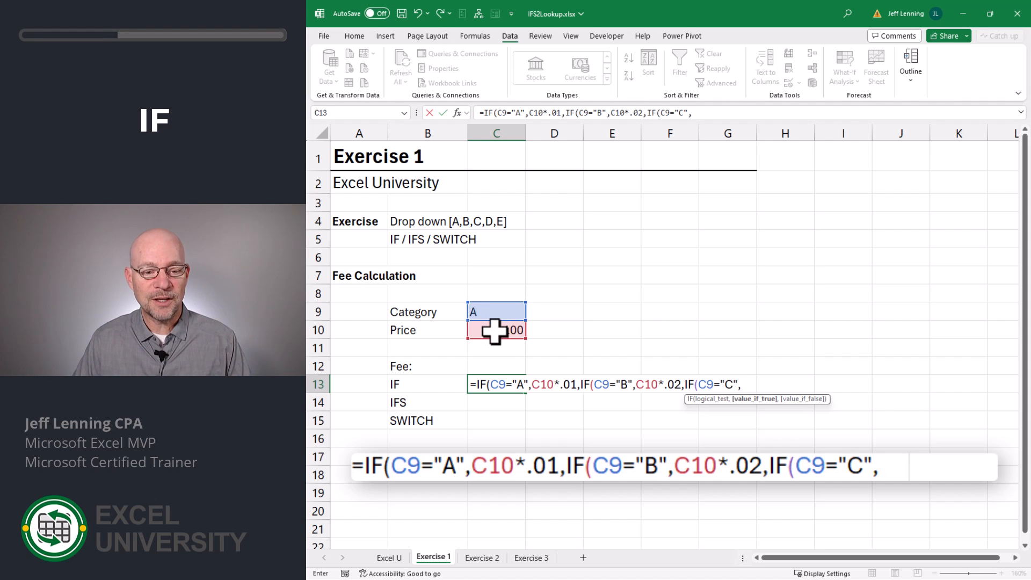
left_click(495, 331)
type("*")
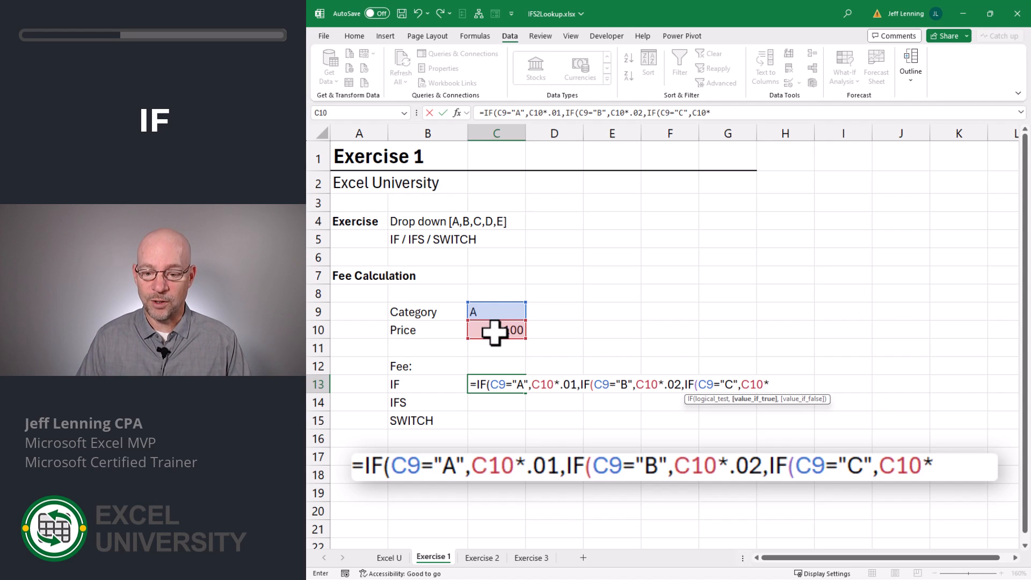
type(".03")
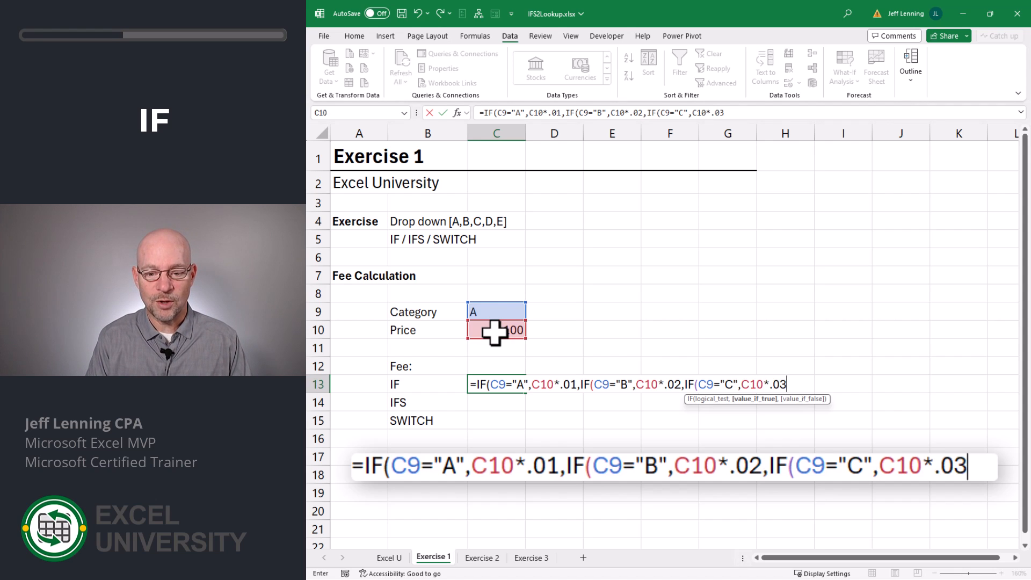
type("))")
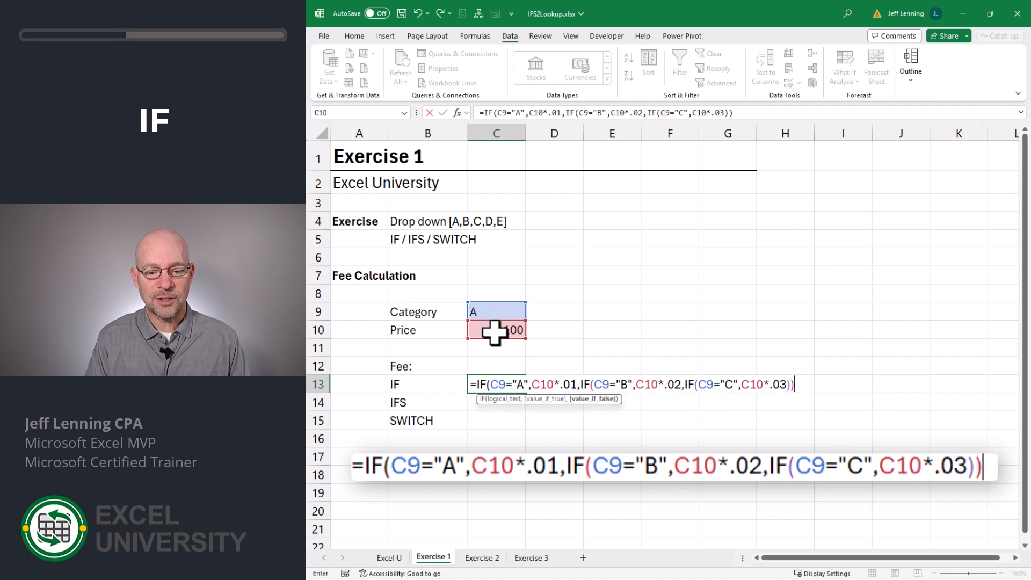
type(")")
key("Return")
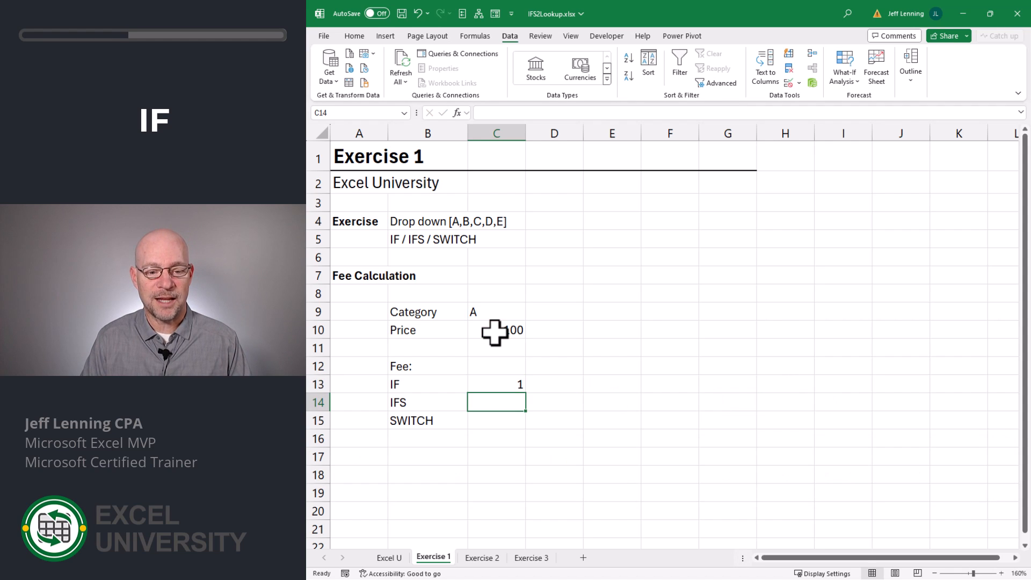
Test the IF fee by switching the category in C9 to B, C and back to A, and review the formula in C13.
left_click(495, 310)
left_click(488, 385)
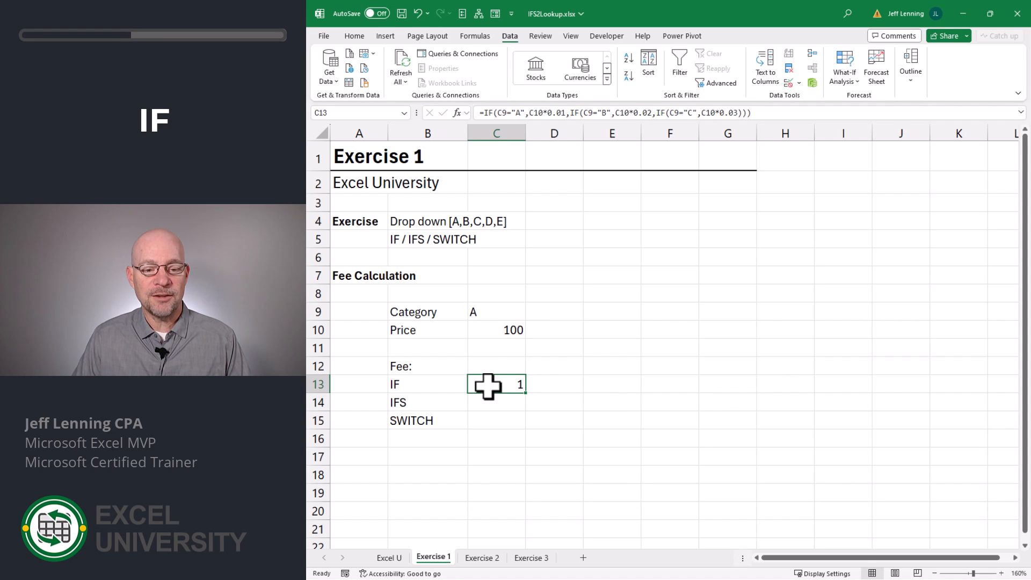
left_click(494, 313)
left_click(531, 315)
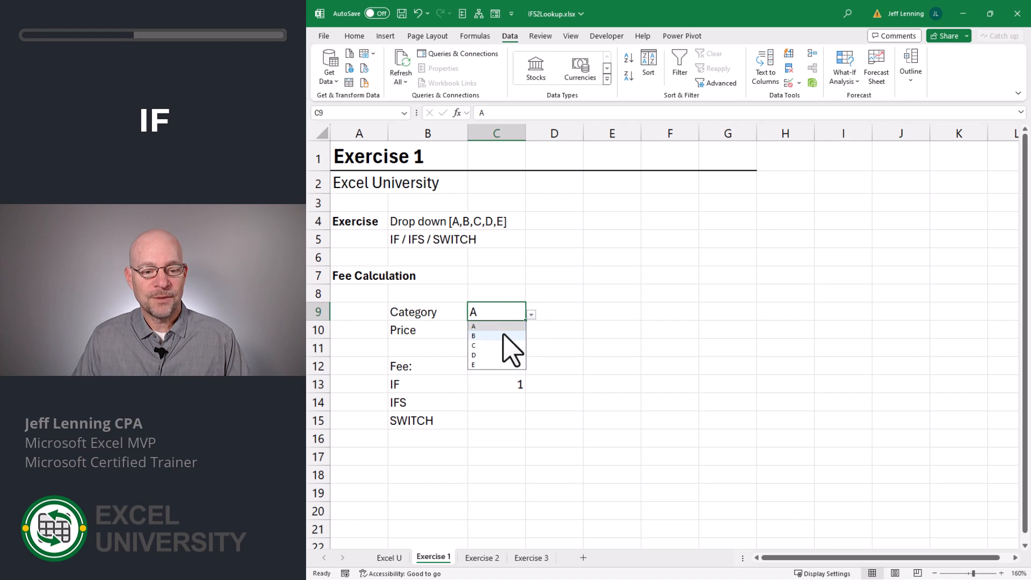
left_click(502, 336)
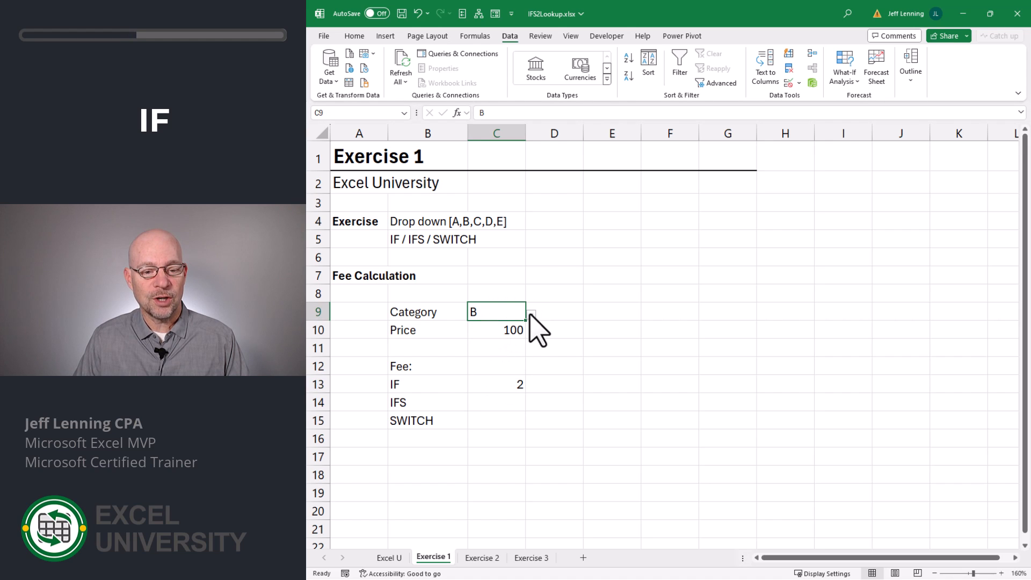
left_click(531, 315)
left_click(489, 345)
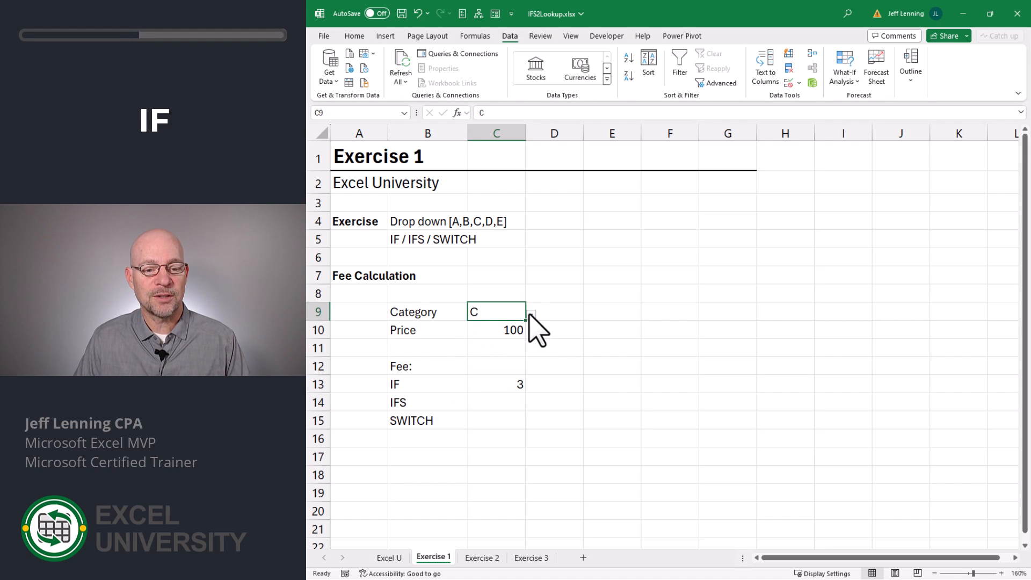
left_click(530, 315)
left_click(489, 326)
left_click(505, 383)
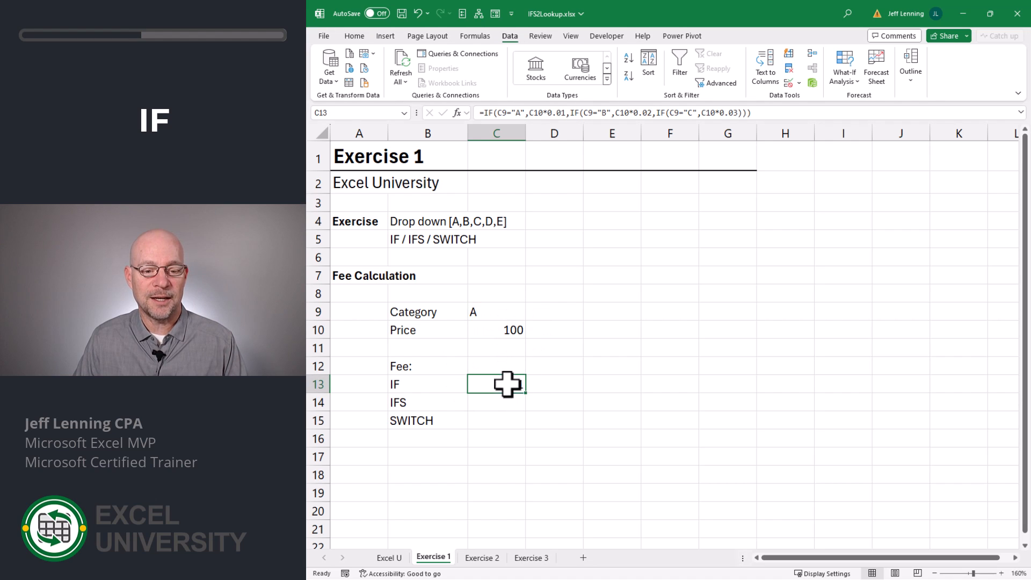
key("F2")
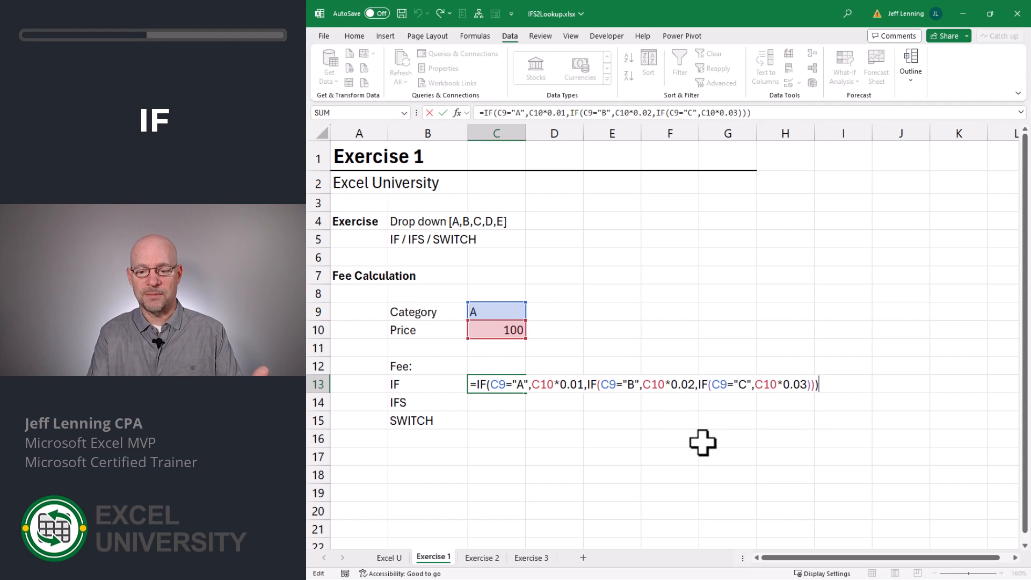
key("Return")
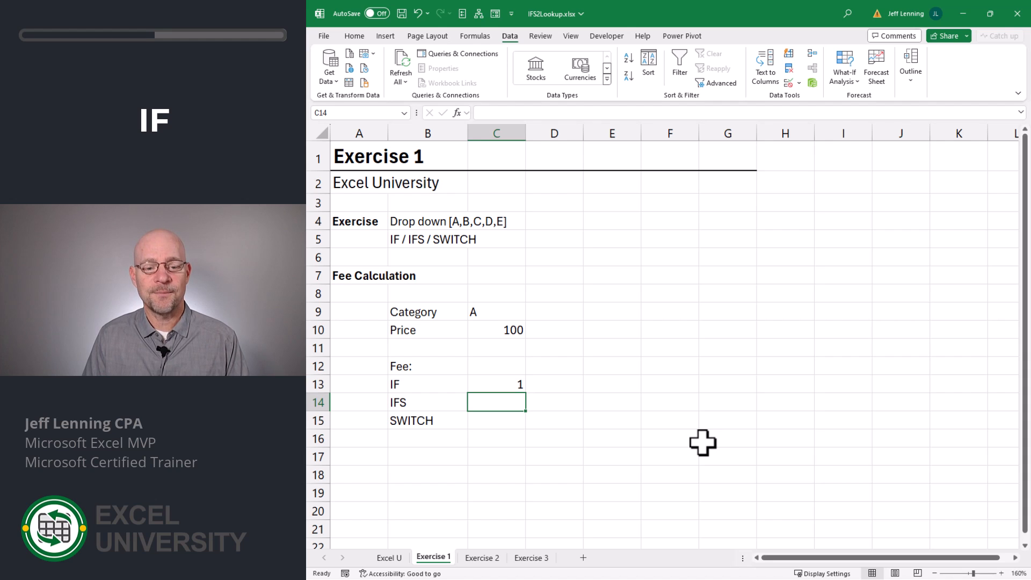
Start an IFS formula in C14 with the first test C9="A" returning C10*.01.
type("=ifs")
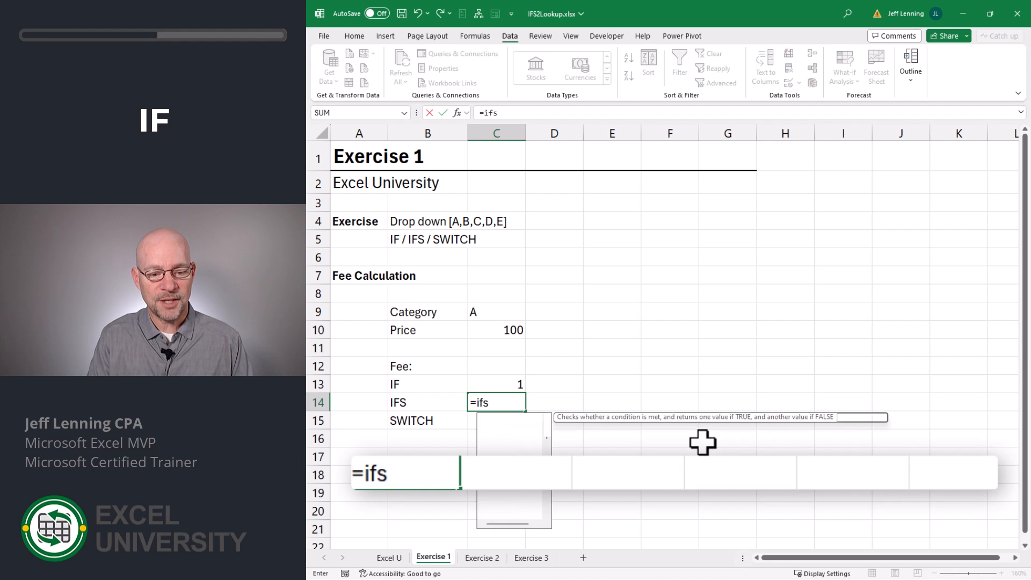
key("Tab")
left_click(490, 308)
type("=IFS(C9=")
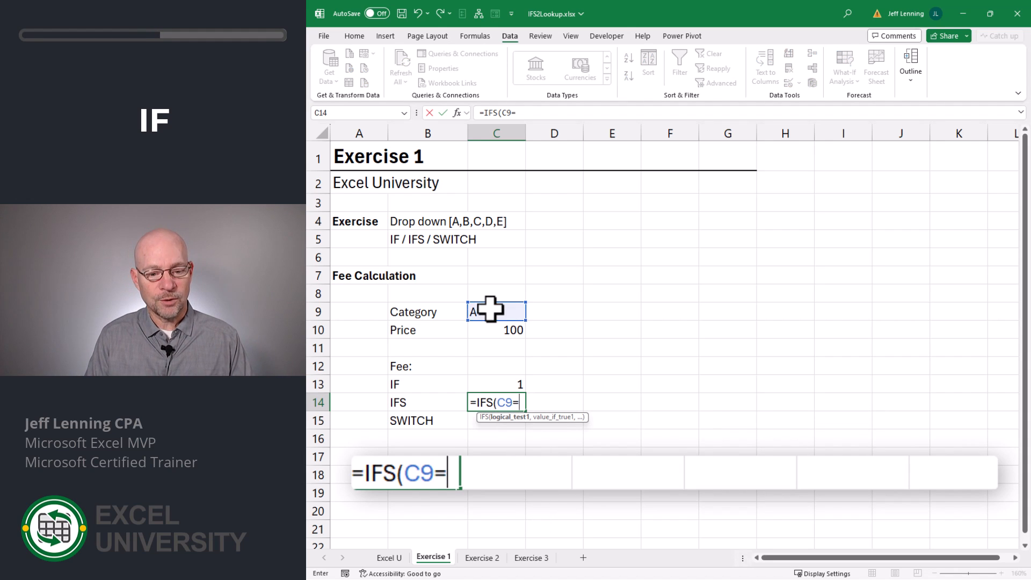
type("\"A\",")
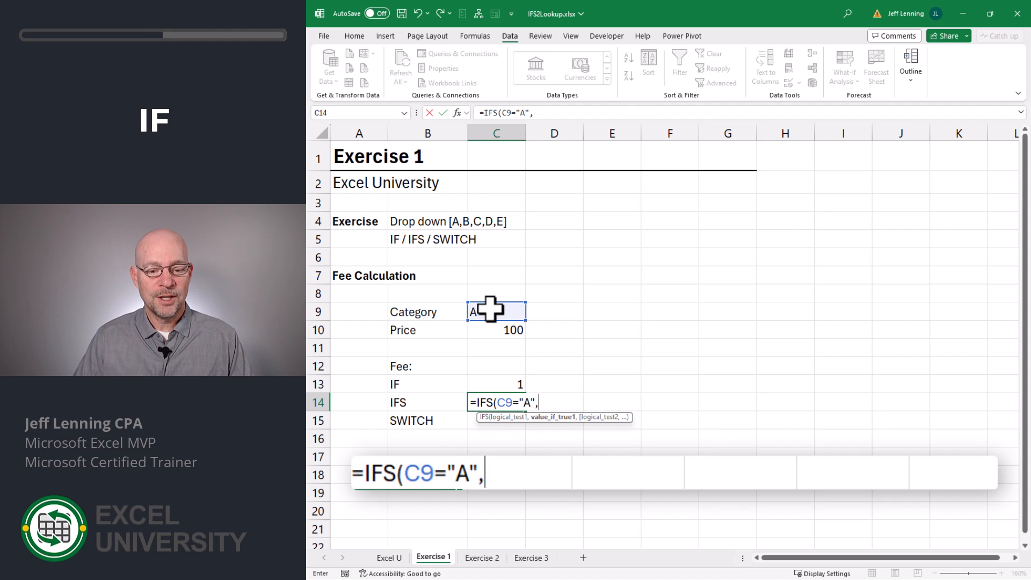
left_click(492, 330)
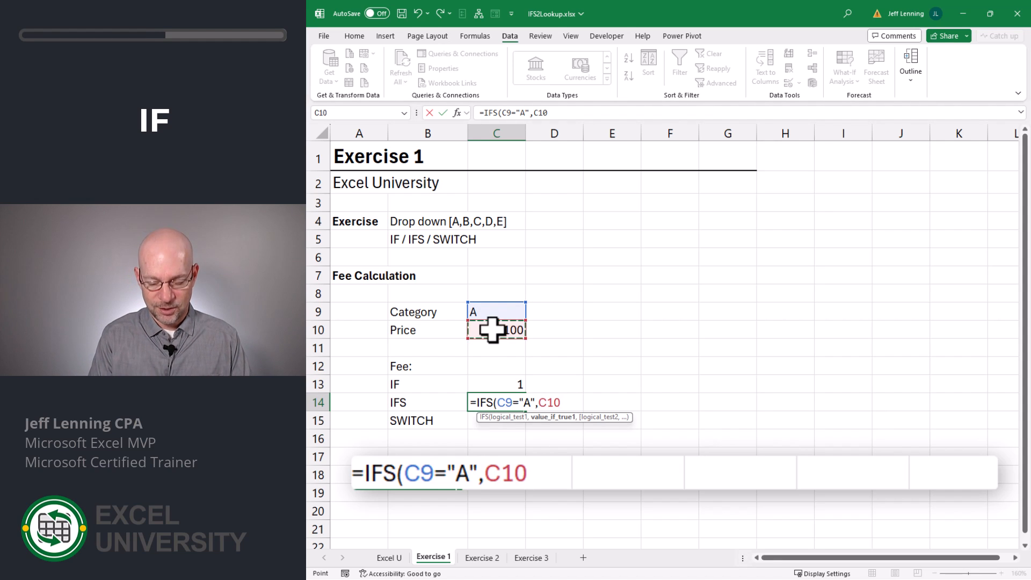
type("*.01")
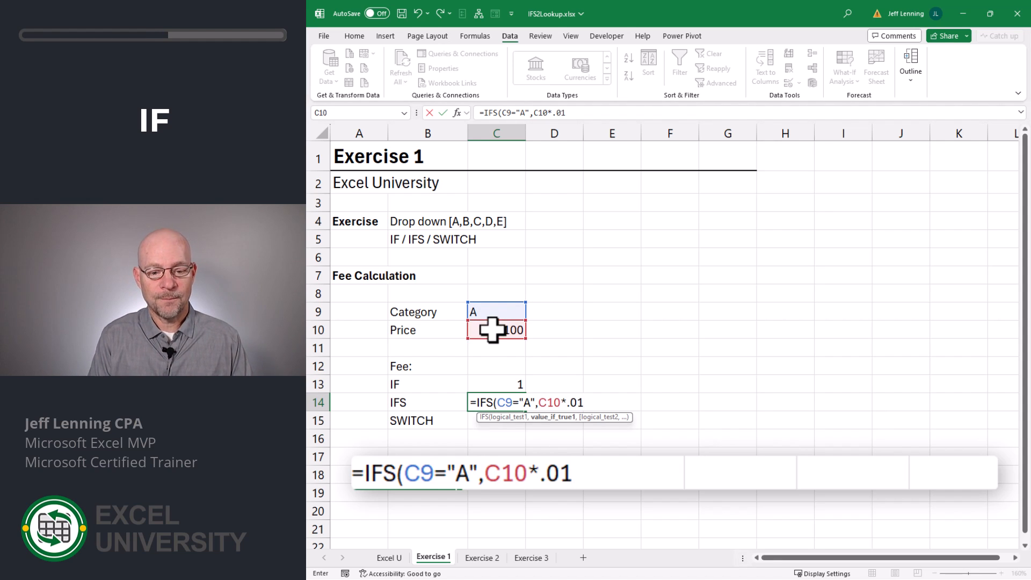
type(",")
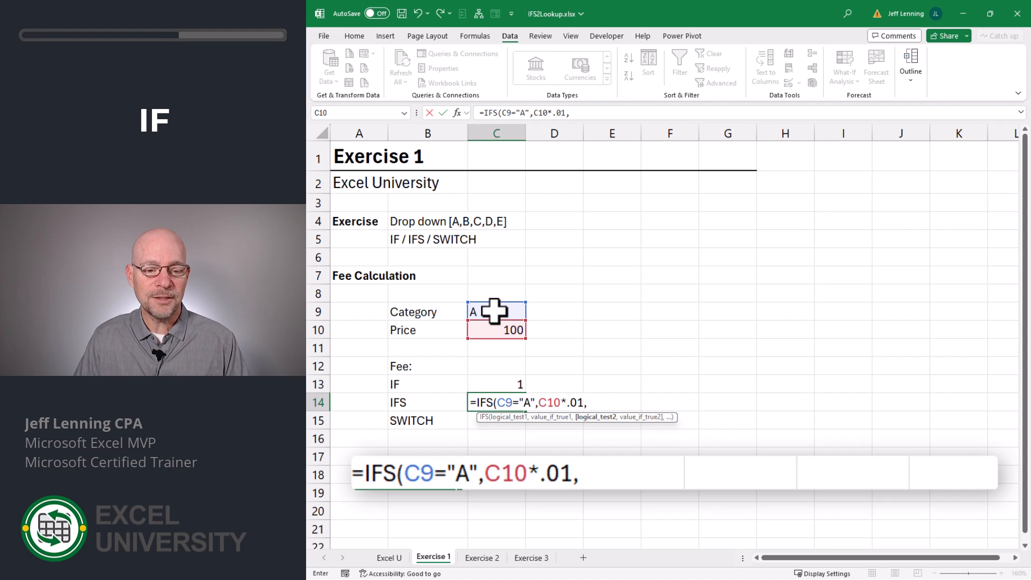
Add a second test to the IFS formula in C14 that checks C9="B" and returns C10*.02.
left_click(494, 311)
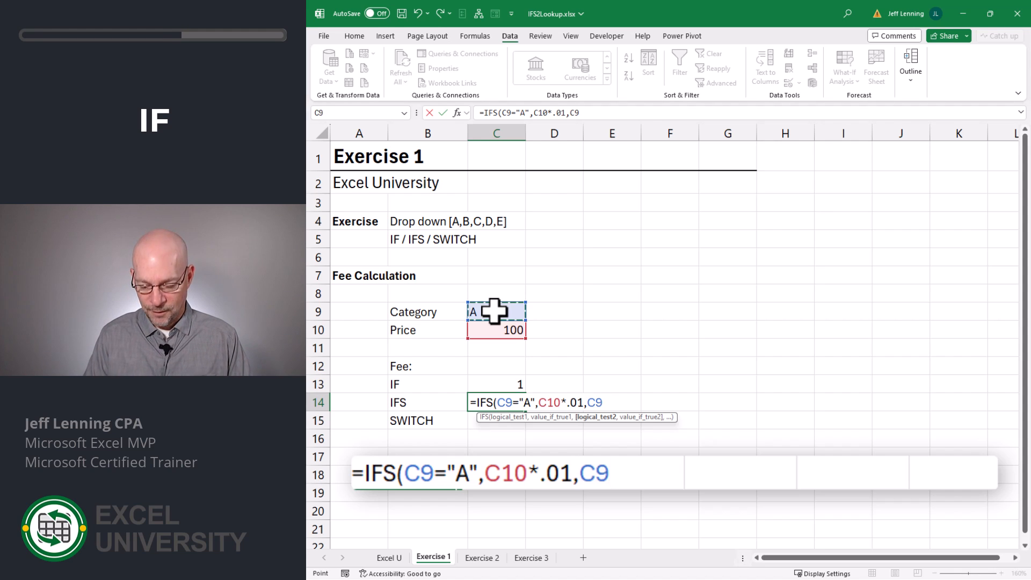
type("=\"B\",")
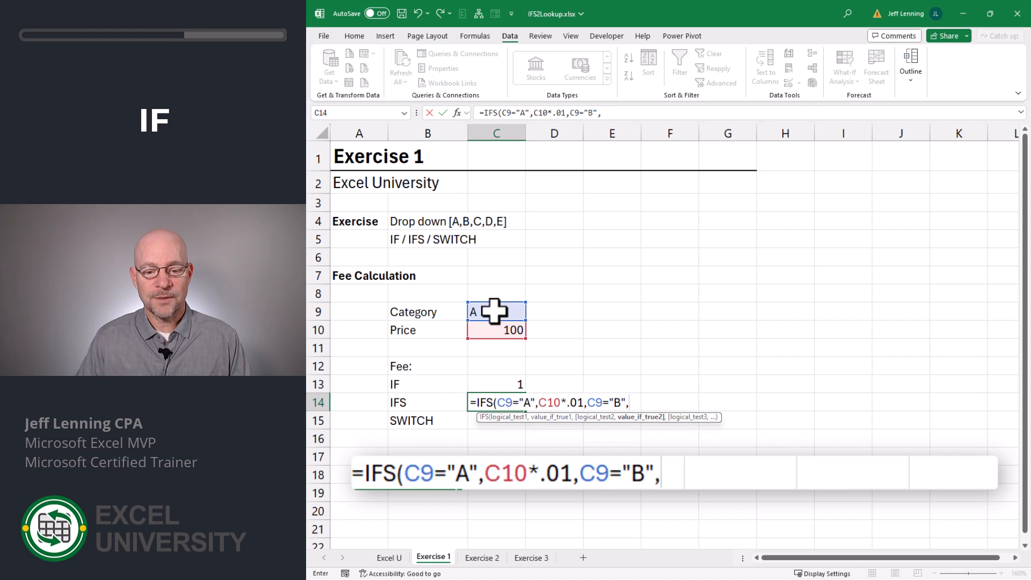
left_click(498, 330)
type("*")
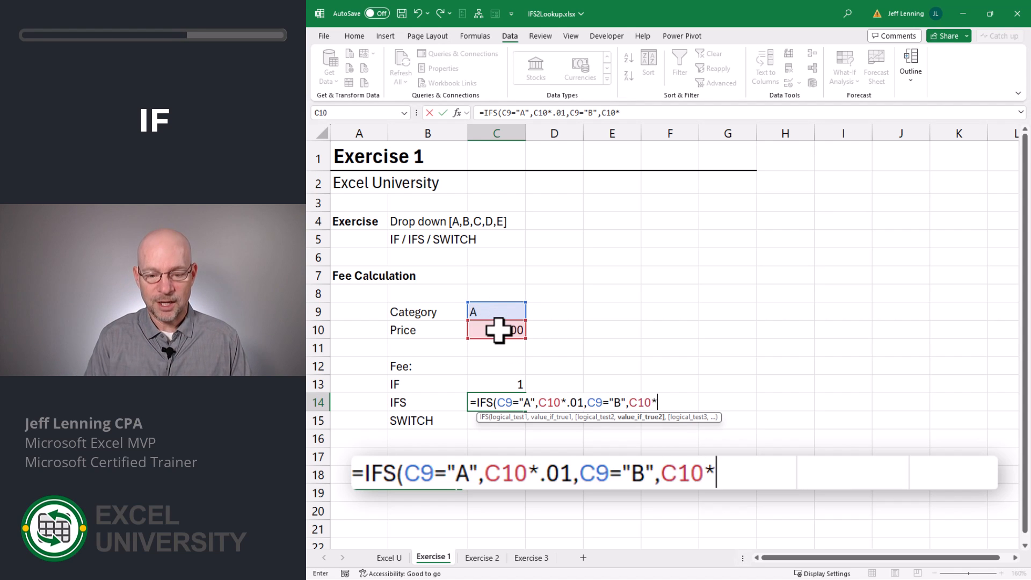
type(".02,")
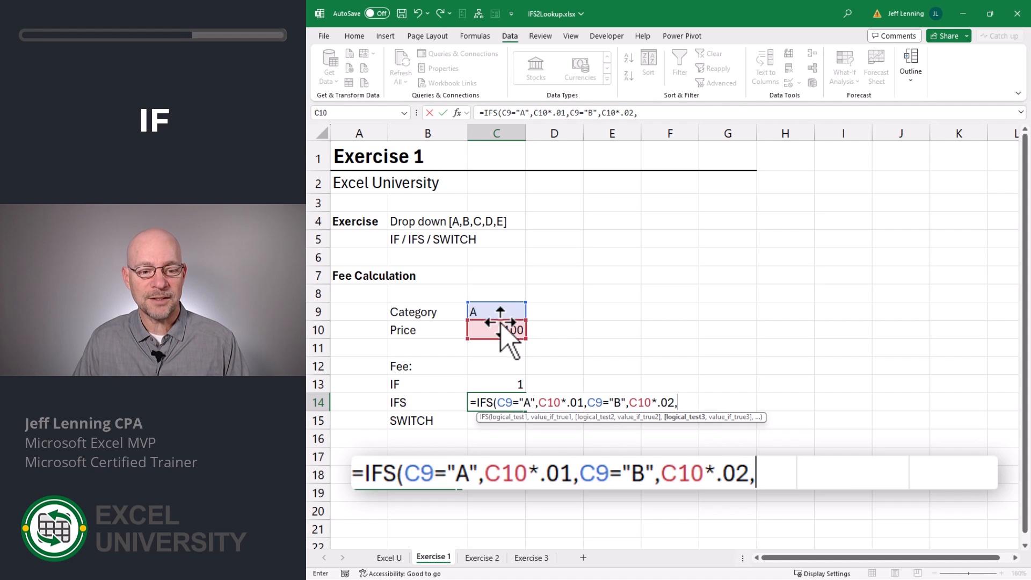
Add a third IFS test C9="C" returning C10*.03, then close the parenthesis and commit the formula.
left_click(499, 312)
type("=")
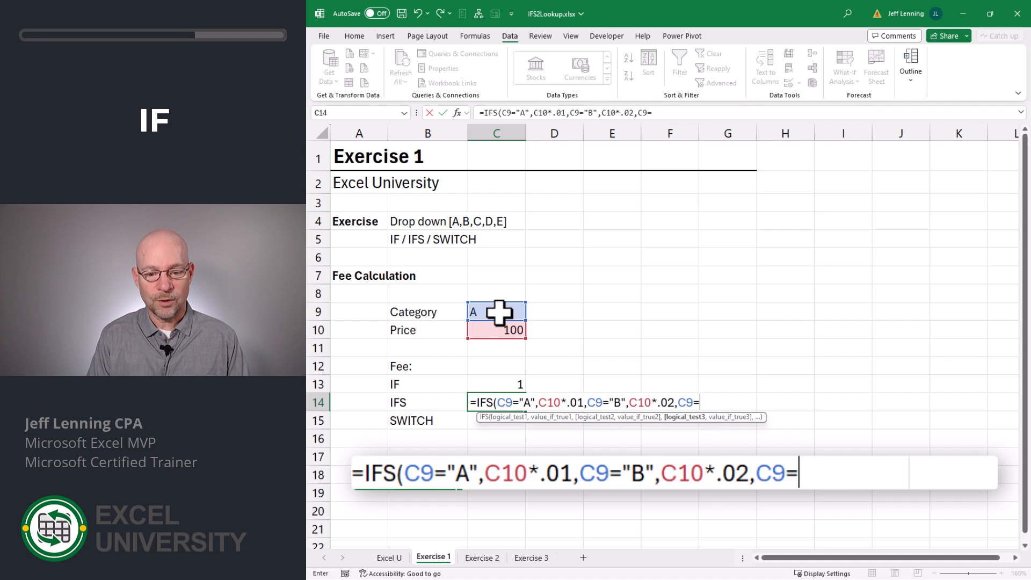
type("\"C\",")
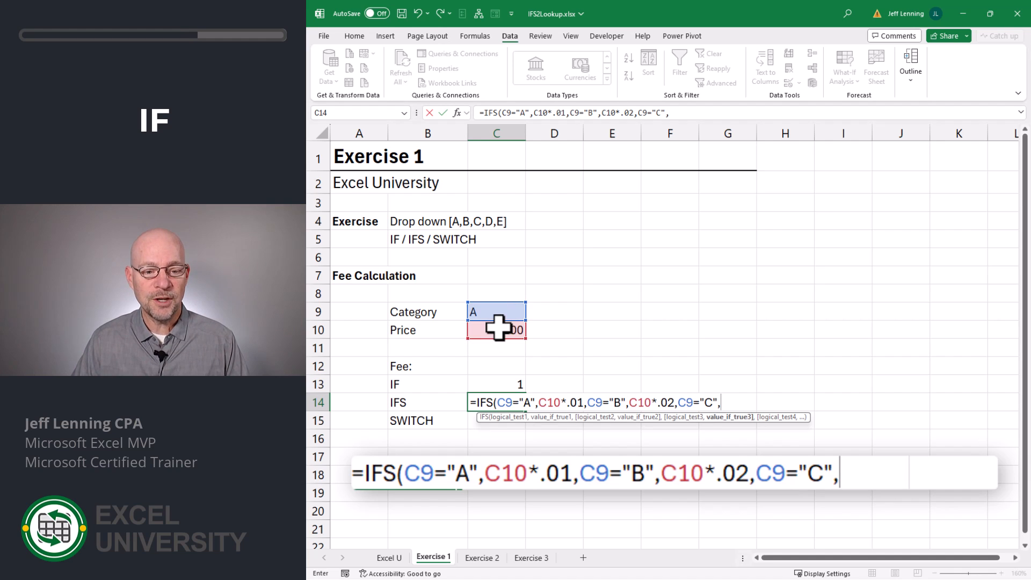
left_click(498, 331)
type("*")
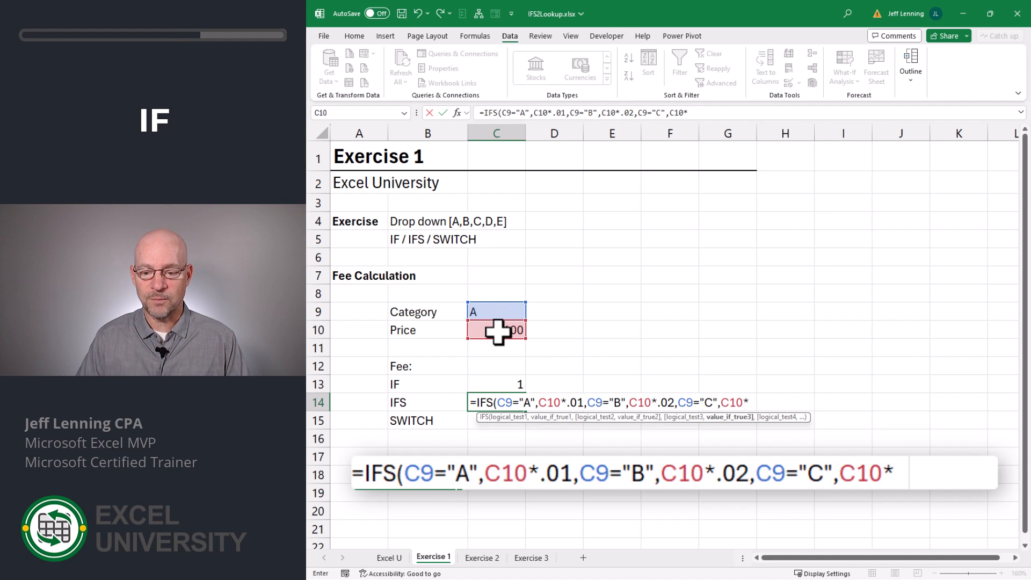
type(".03)")
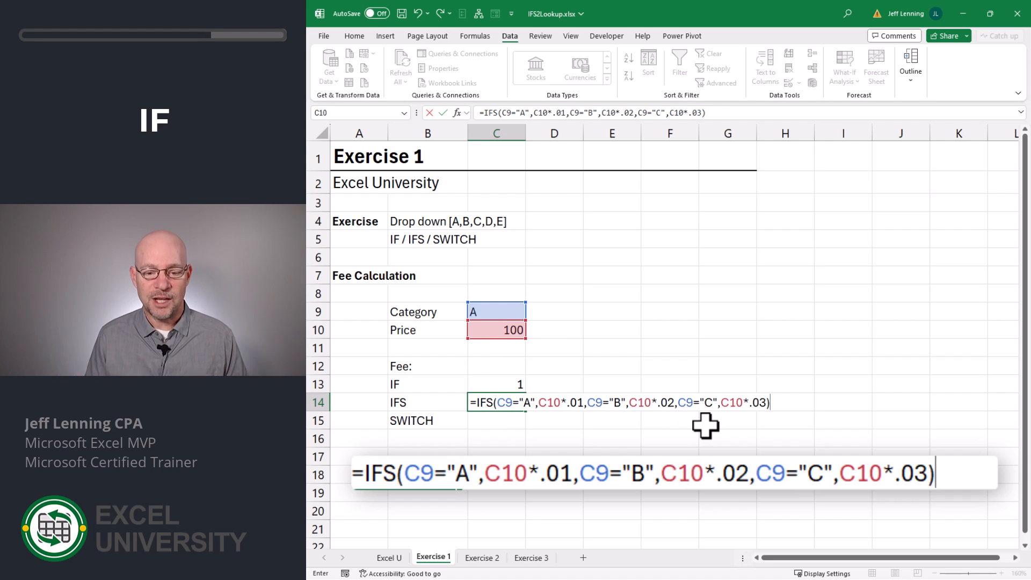
key("Return")
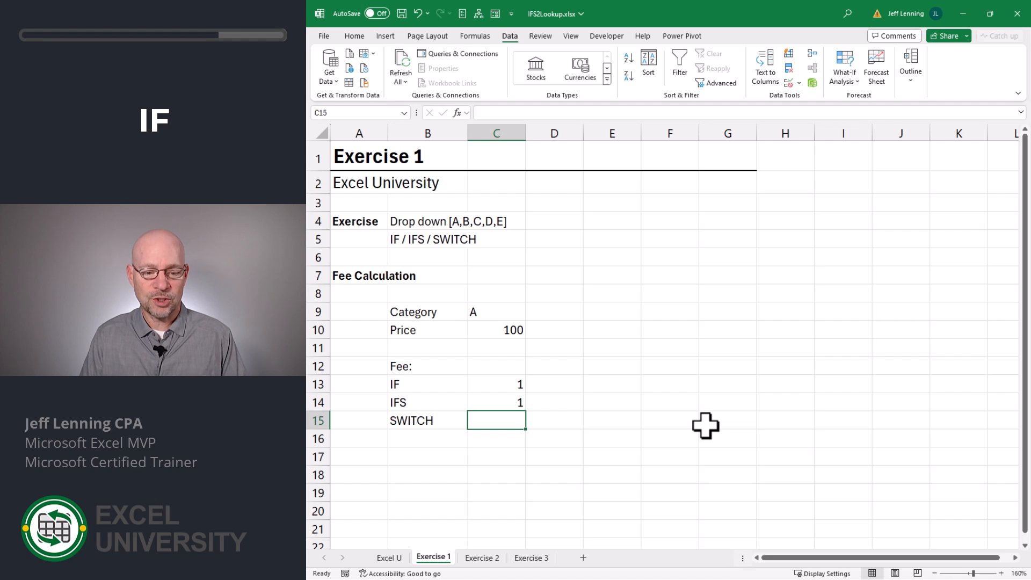
Start a SWITCH formula in C15 that evaluates C9 and returns C10*.01 for the value "A".
type("=SWITCH(")
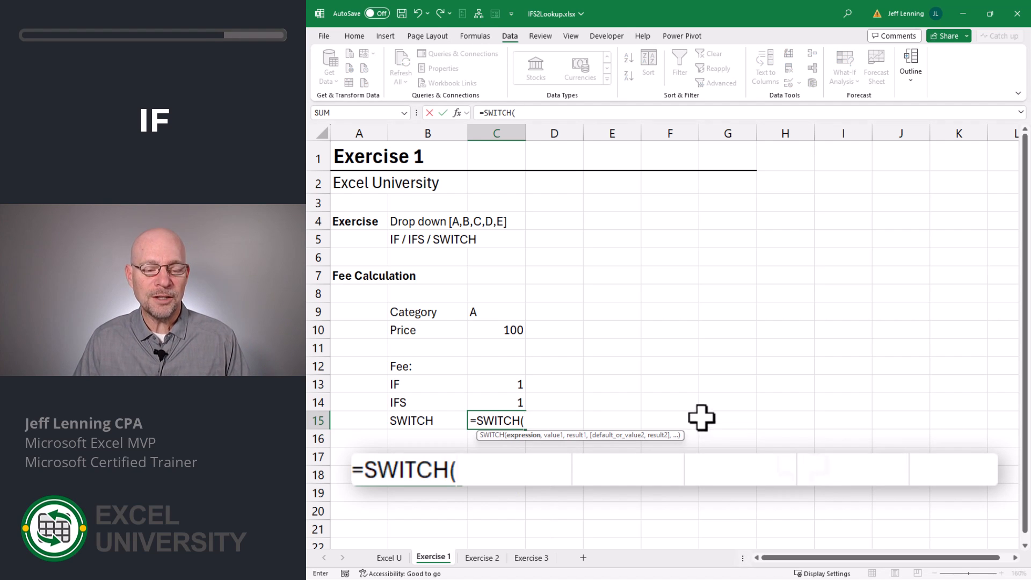
left_click(523, 314)
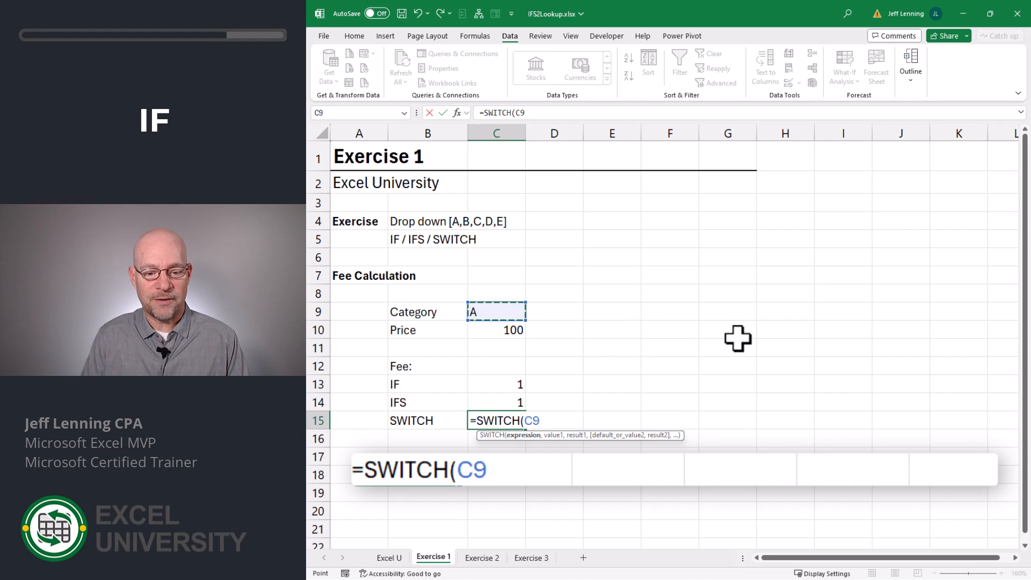
type(",")
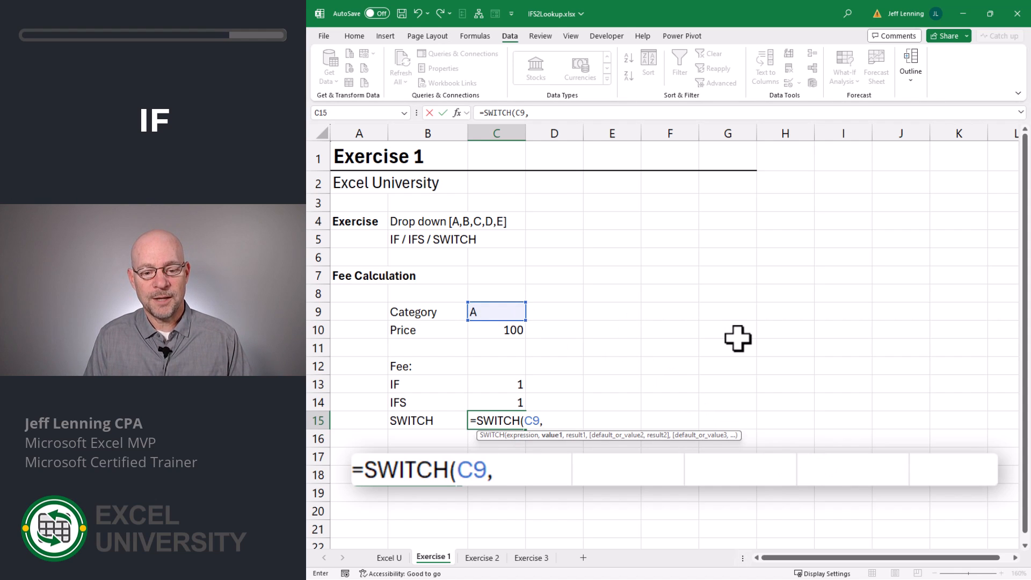
type("\"A\",")
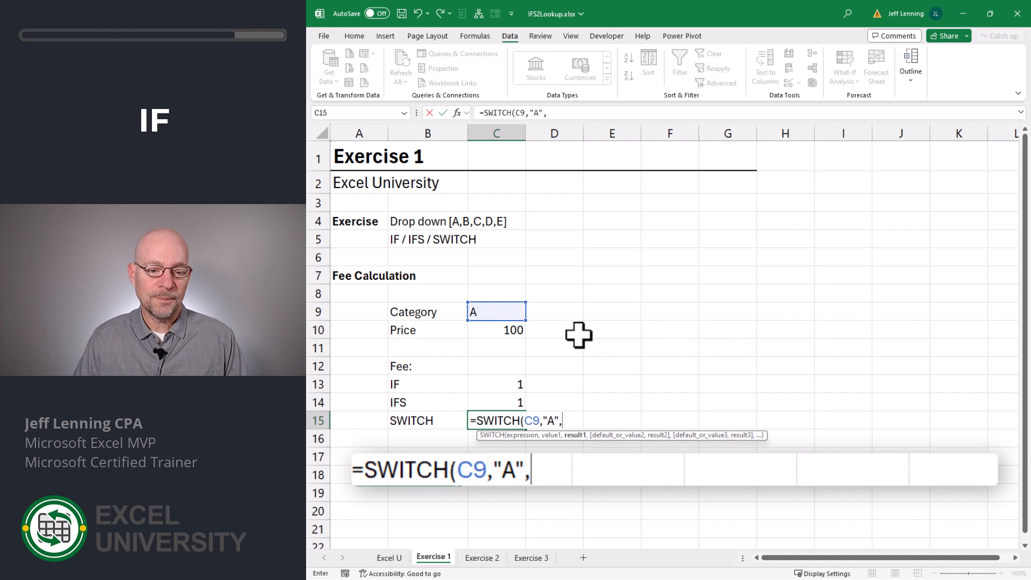
left_click(498, 331)
type("*")
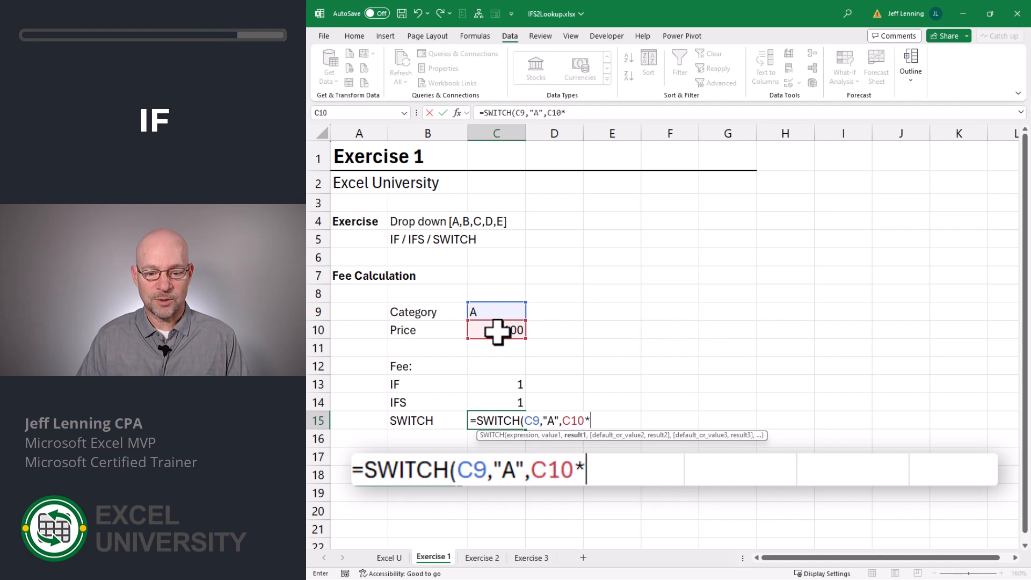
type(".01,")
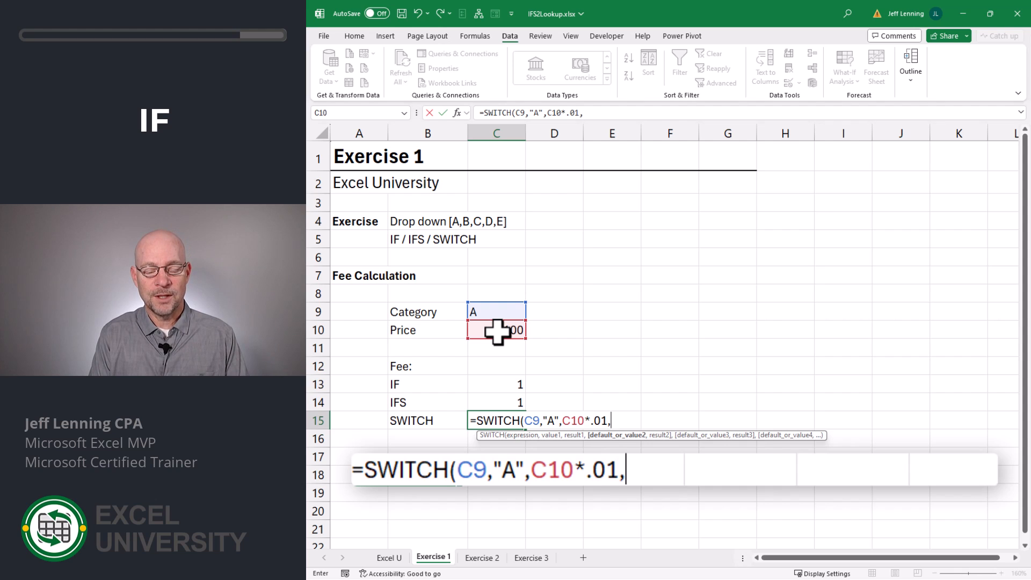
type("\"B\"")
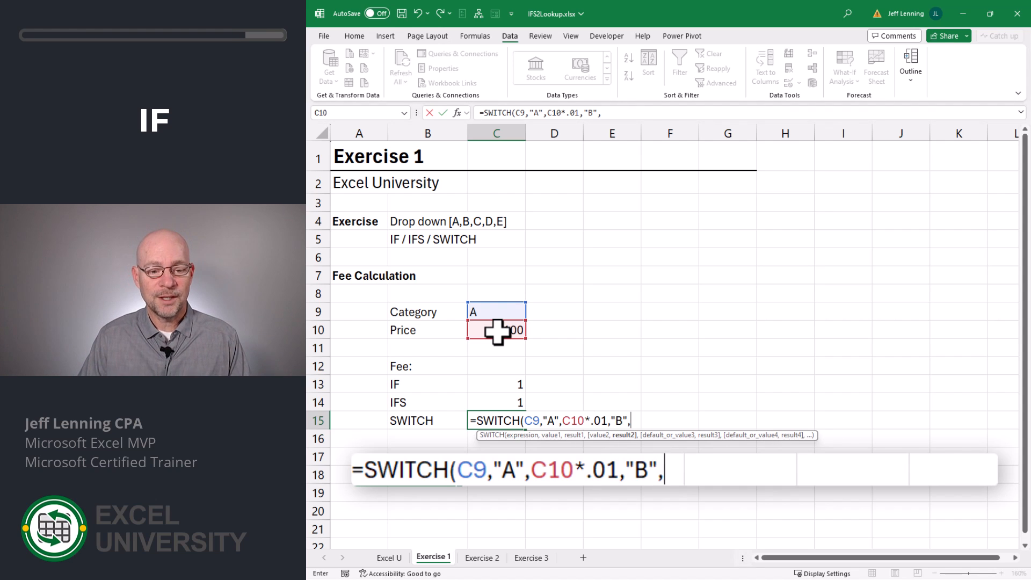
type(",")
Add the SWITCH pairs "B" returning C10*.02 and "C" returning C10*.03, then close and commit the formula.
left_click(498, 332)
type("*")
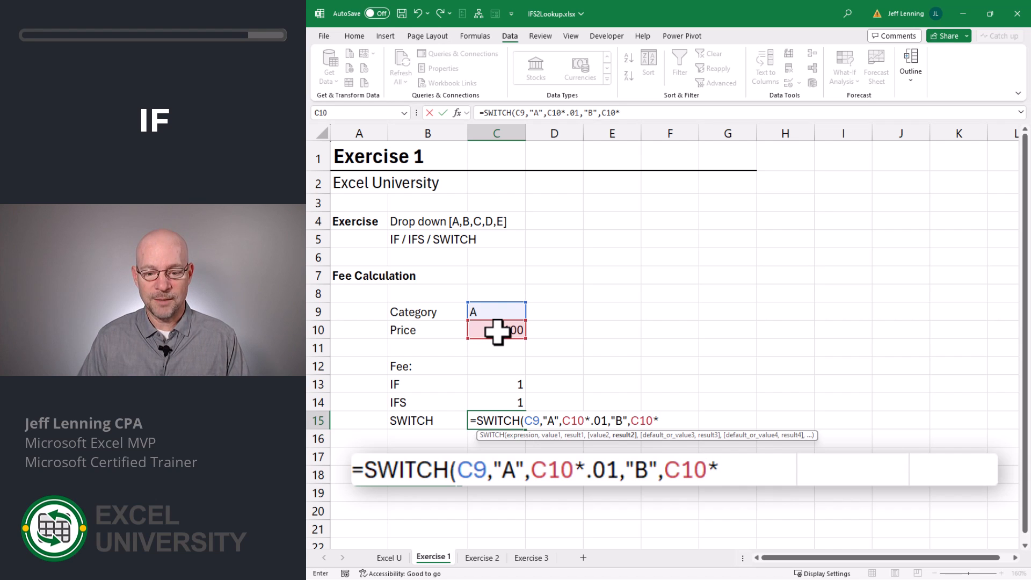
type(".02,\"C\"")
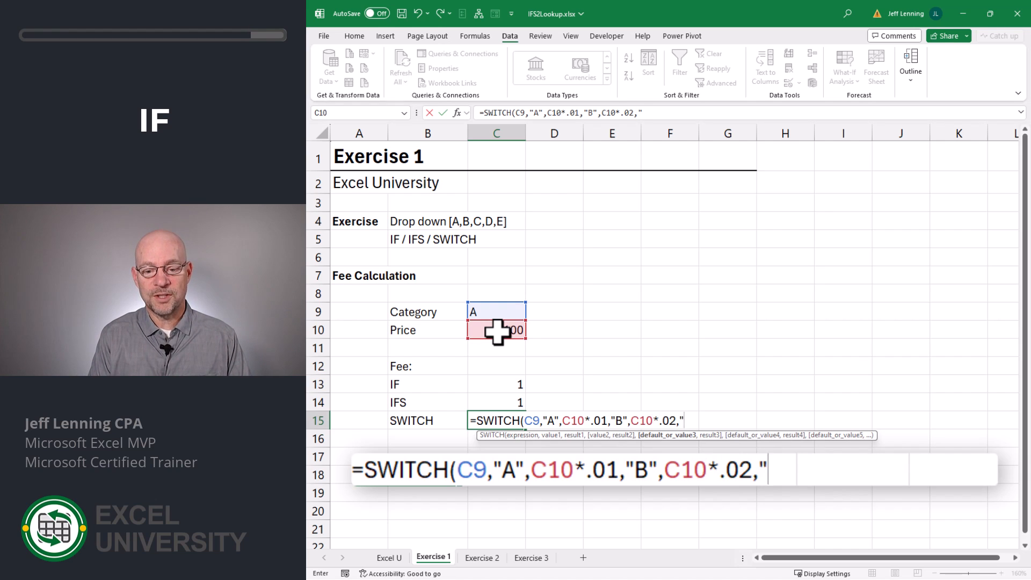
type(",")
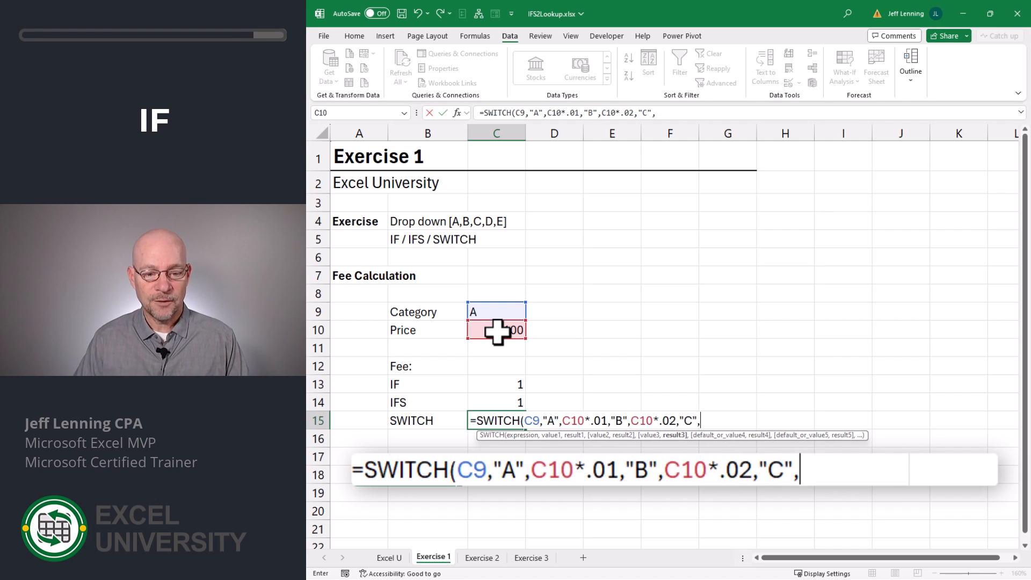
left_click(497, 331)
type("*")
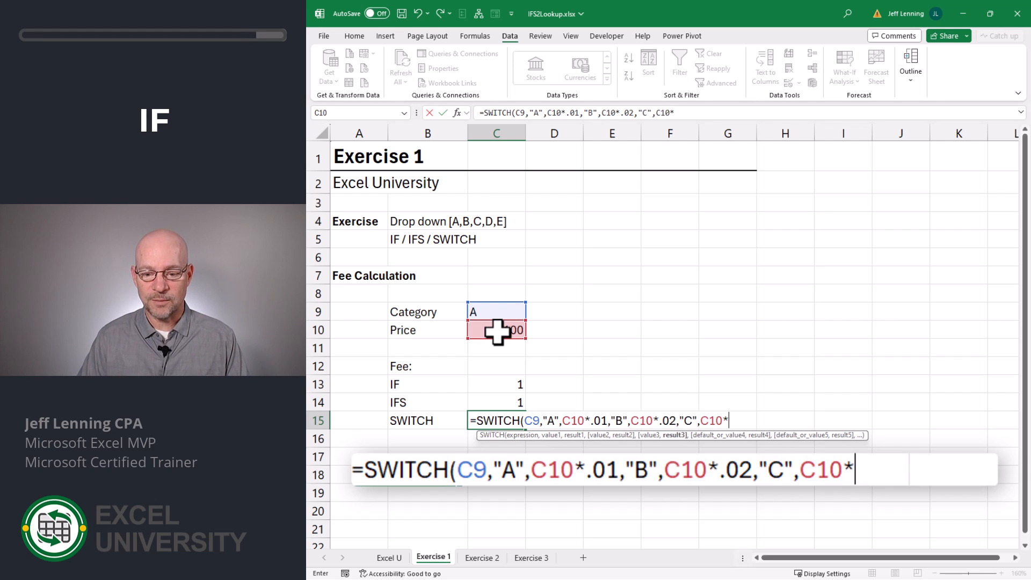
type(".03)")
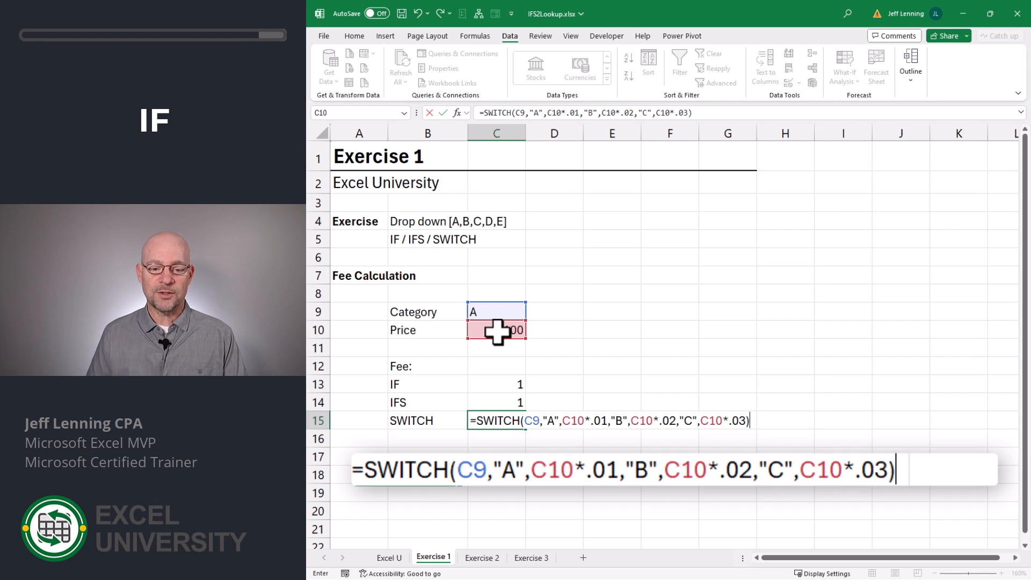
key("Return")
Test the three fee formulas by switching the category in C9 to B and then to C.
left_click(515, 313)
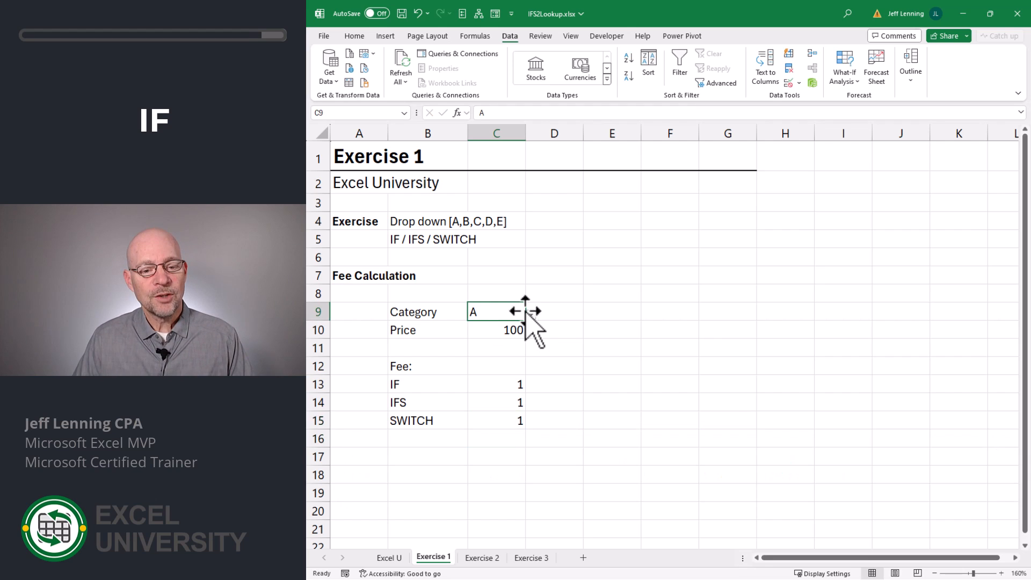
left_click(531, 315)
left_click(486, 337)
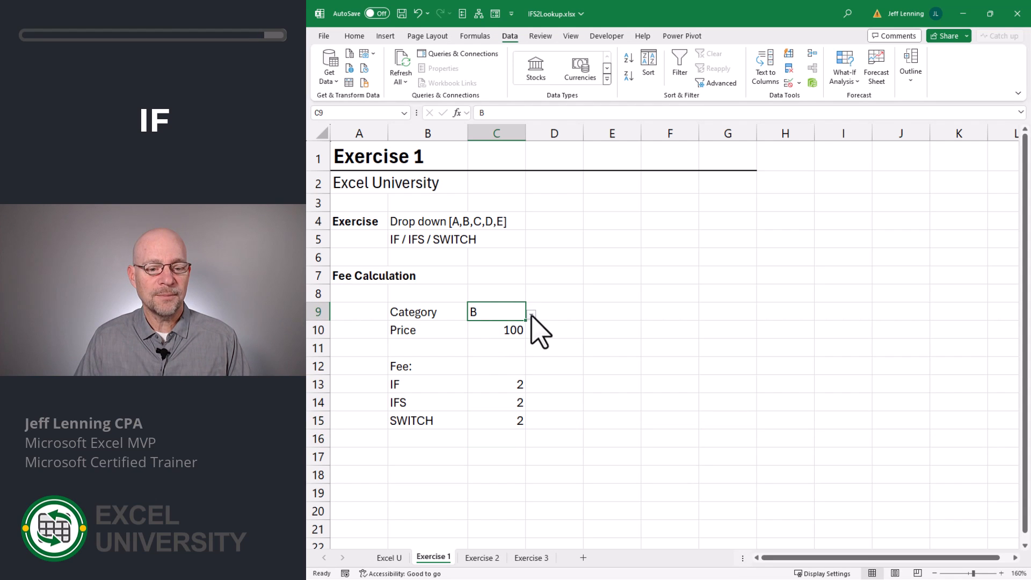
left_click(531, 315)
left_click(482, 345)
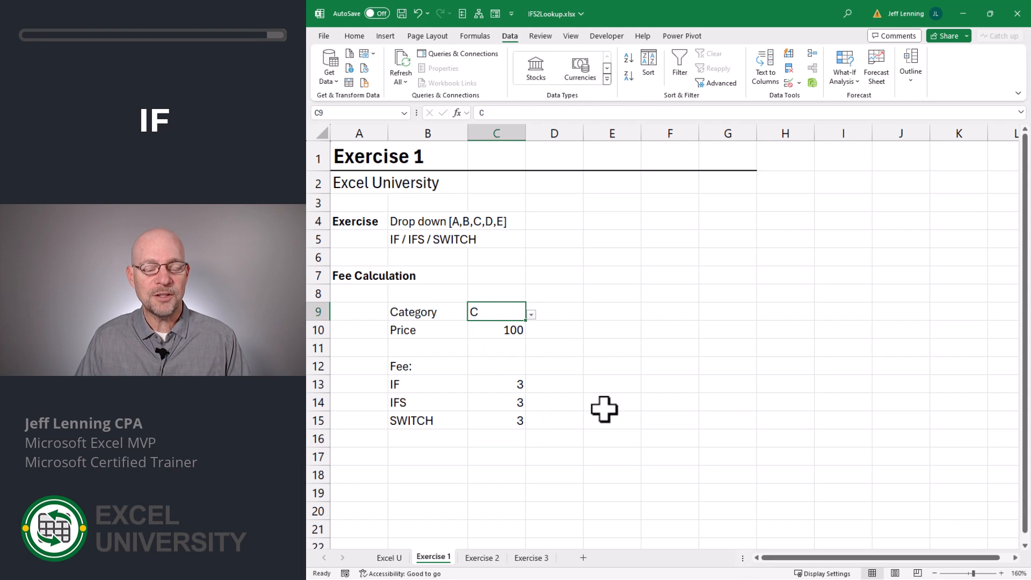
Review the IF, IFS and SWITCH formulas in C13, C14 and C15 without changing them.
left_click(502, 384)
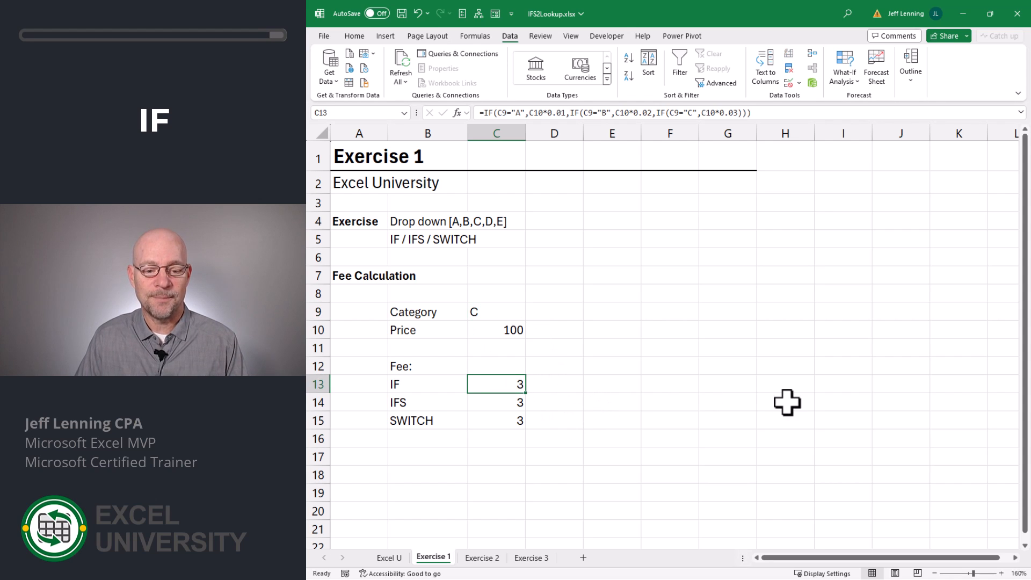
key("F2")
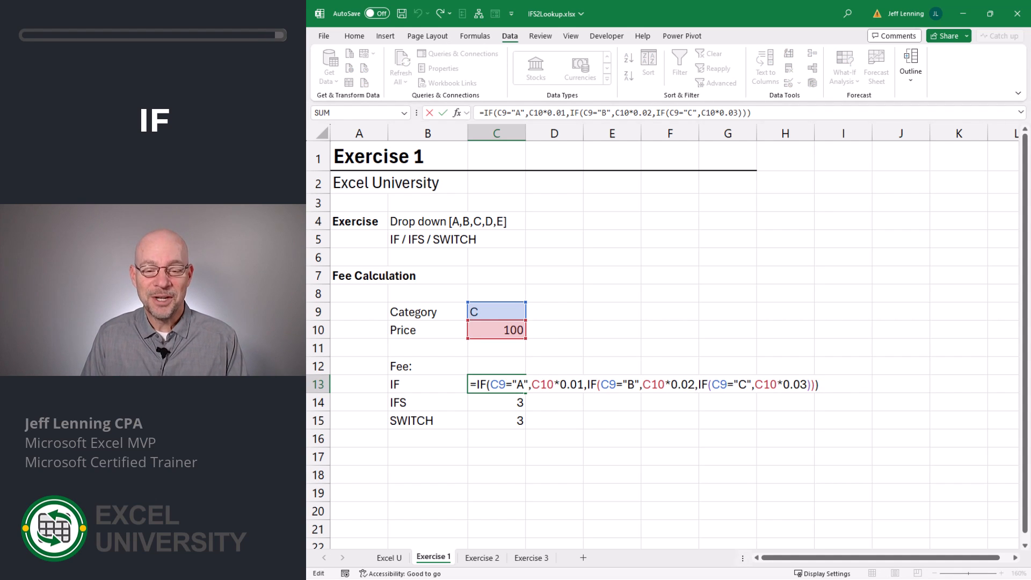
key("Escape")
key("Down")
key("F2")
key("Escape")
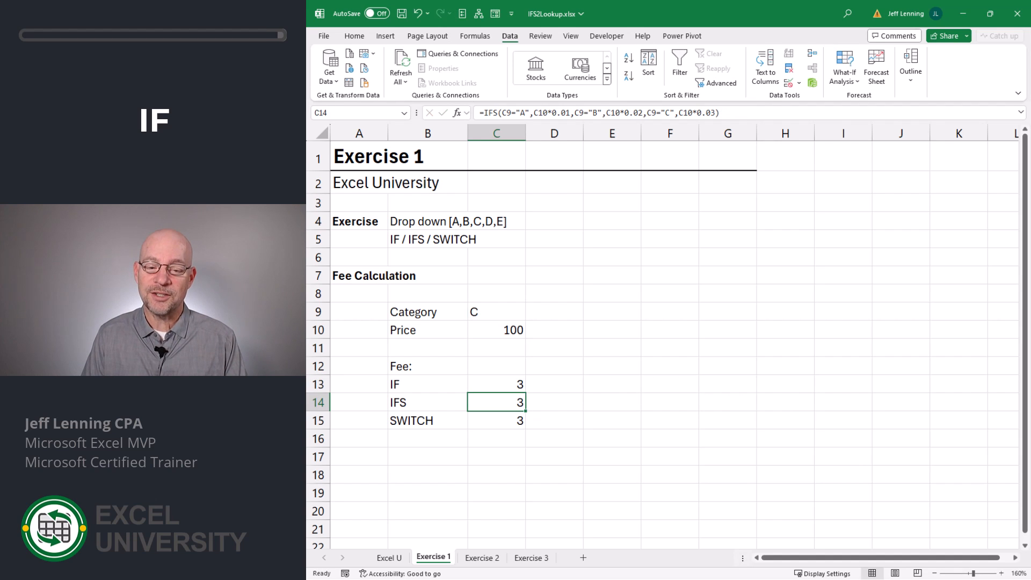
key("Down")
key("F2")
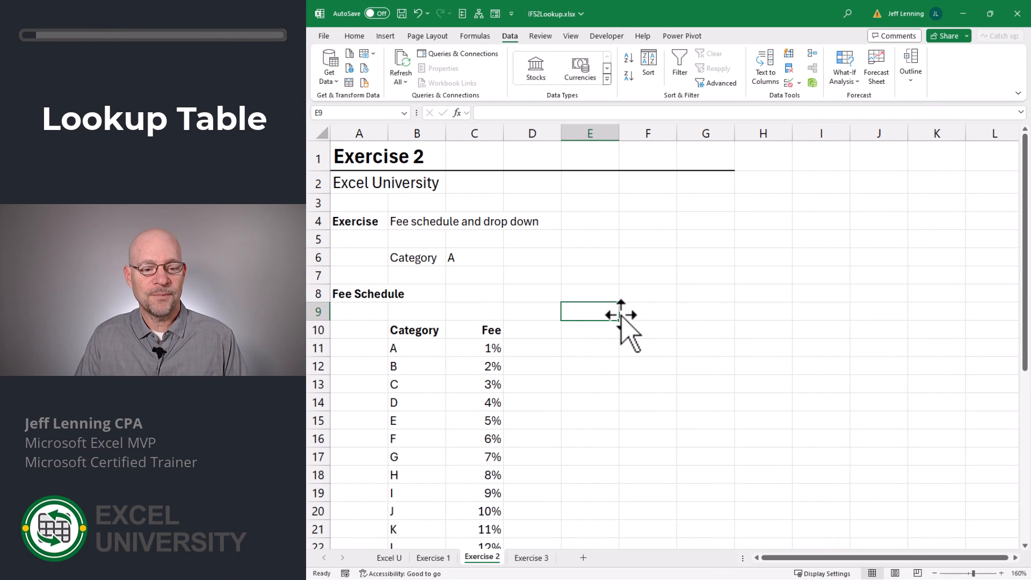
Examine the category and fee columns of the fee schedule on the Exercise 2 sheet.
scroll(563, 326, "down", 1)
scroll(563, 326, "down", 1)
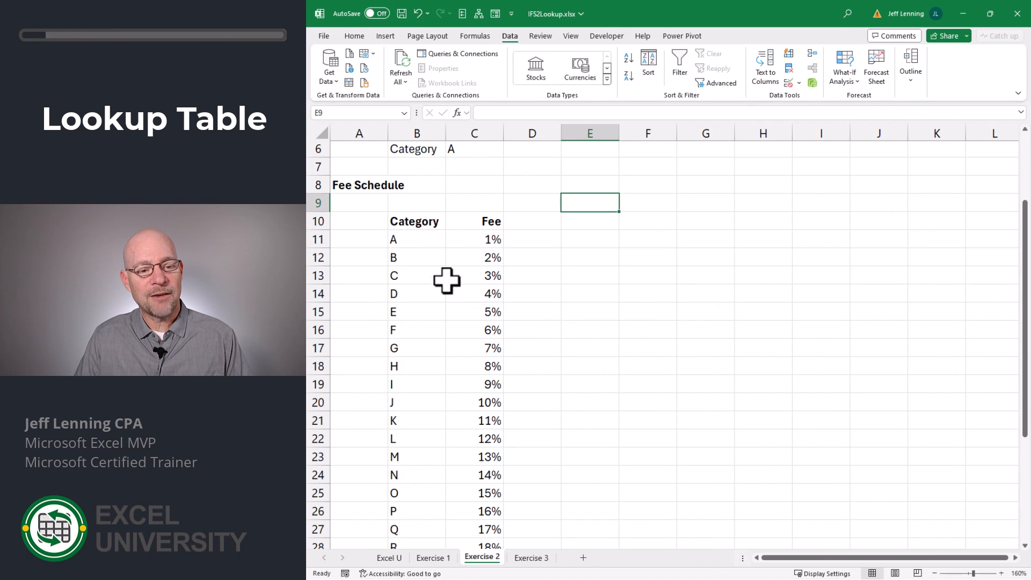
left_click_drag(420, 238, 419, 521)
left_click_drag(476, 240, 476, 529)
left_click(424, 240)
scroll(783, 299, "up", 2)
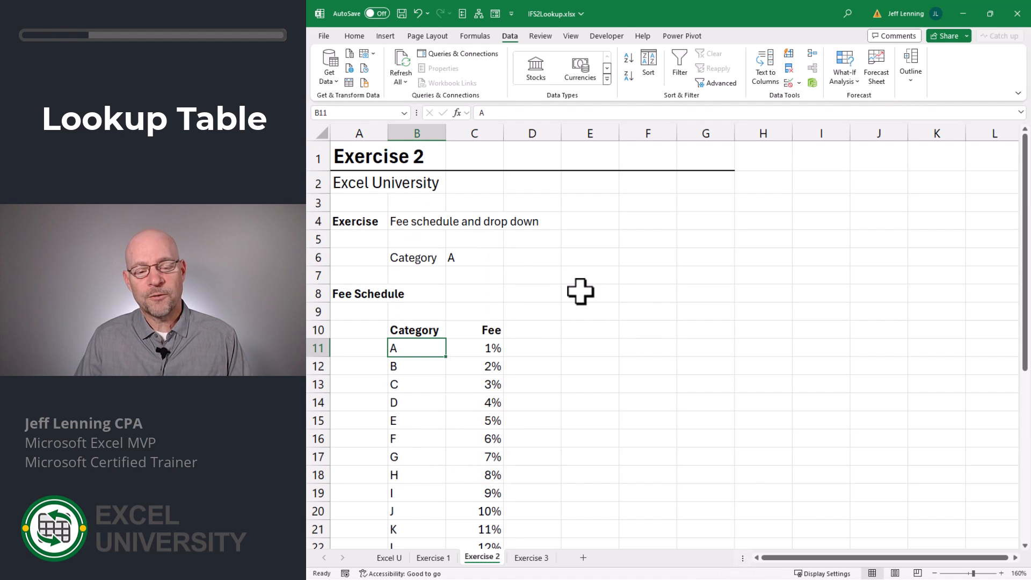
Add list data validation to C6 with the fee schedule's category cells, starting at B11, as the drop-down source.
left_click(490, 261)
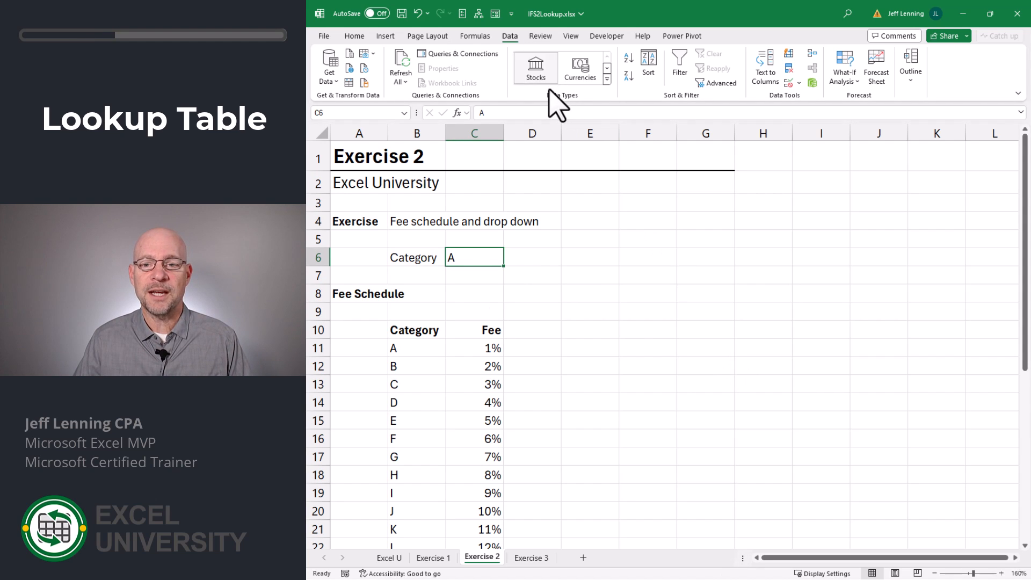
left_click(787, 83)
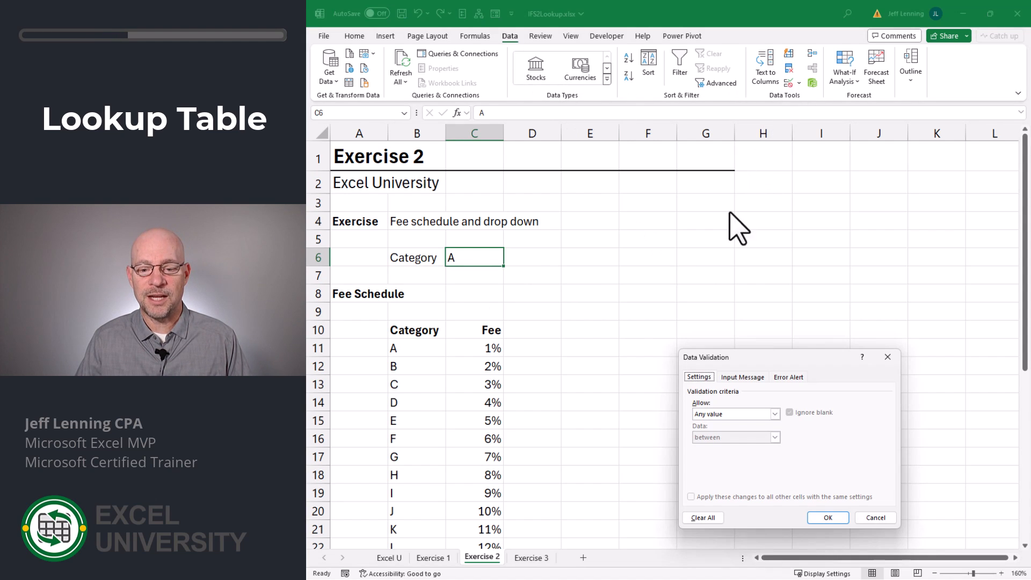
left_click(722, 414)
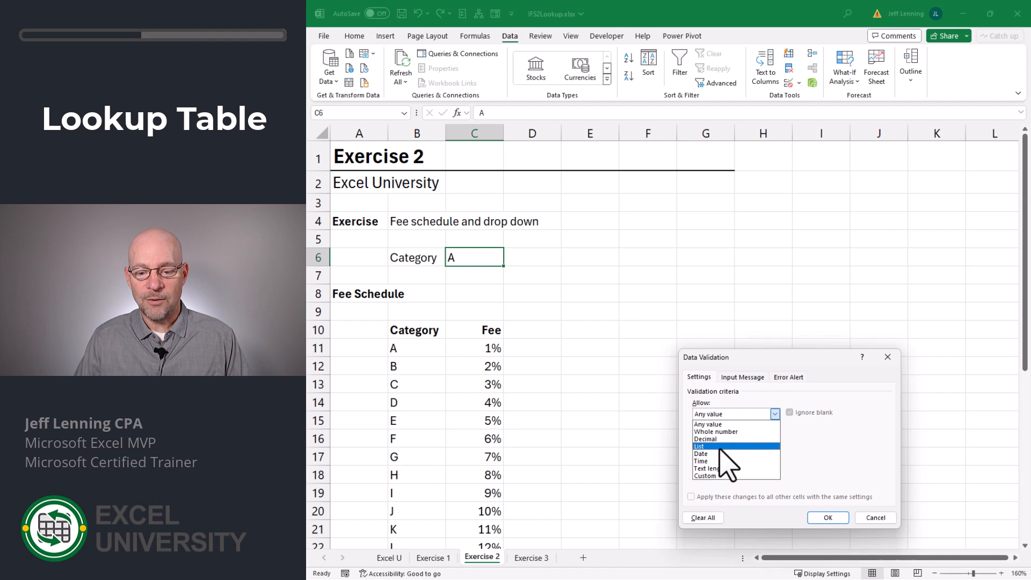
left_click(723, 447)
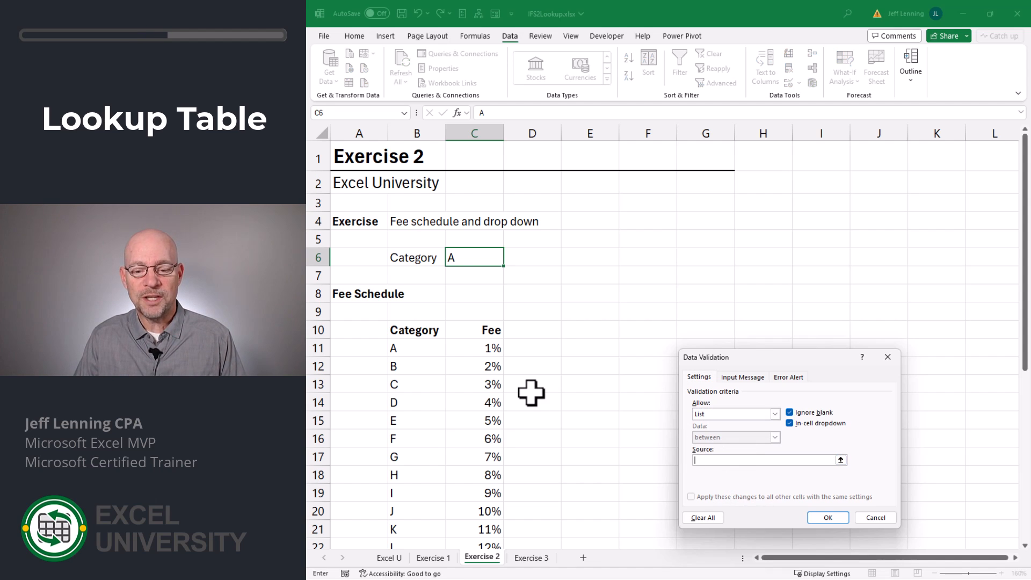
scroll(531, 393, "down", 4)
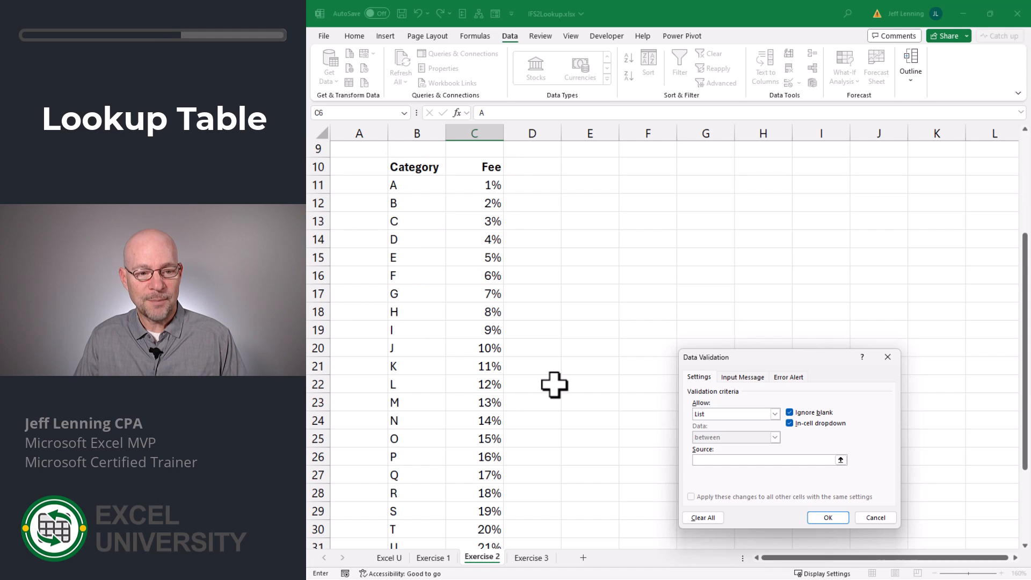
scroll(406, 166, "up", 1)
left_click_drag(407, 184, 414, 545)
left_click(827, 518)
scroll(607, 389, "up", 5)
Examine the category choices in the C6 drop-down and the fee schedule cells that feed it.
left_click(510, 260)
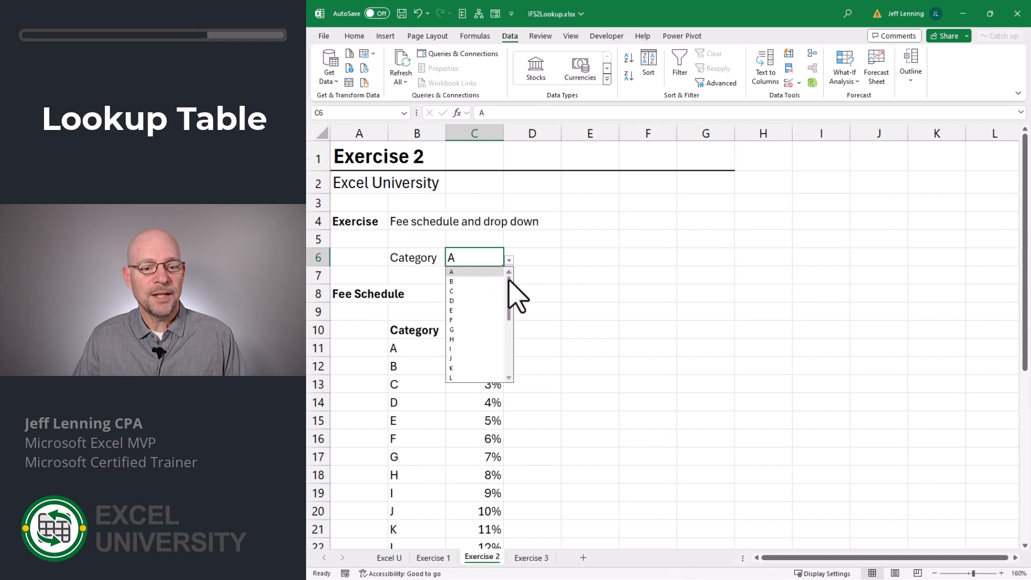
mouse_move(510, 282)
left_mouse_down()
mouse_move(511, 312)
mouse_move(511, 278)
left_mouse_up()
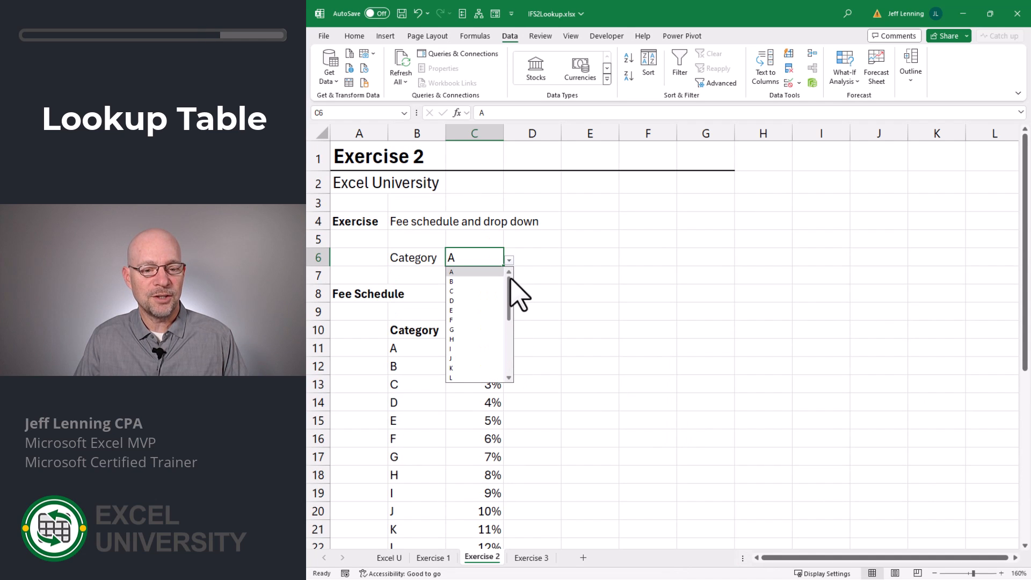
left_click(511, 261)
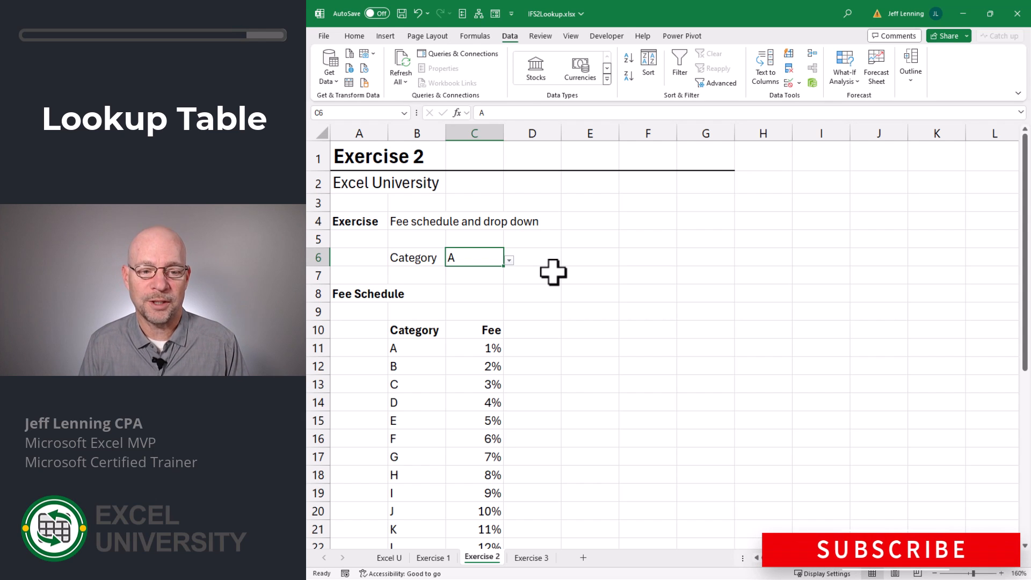
left_click(509, 260)
left_click(528, 274)
left_click_drag(423, 349, 487, 445)
left_click(430, 348)
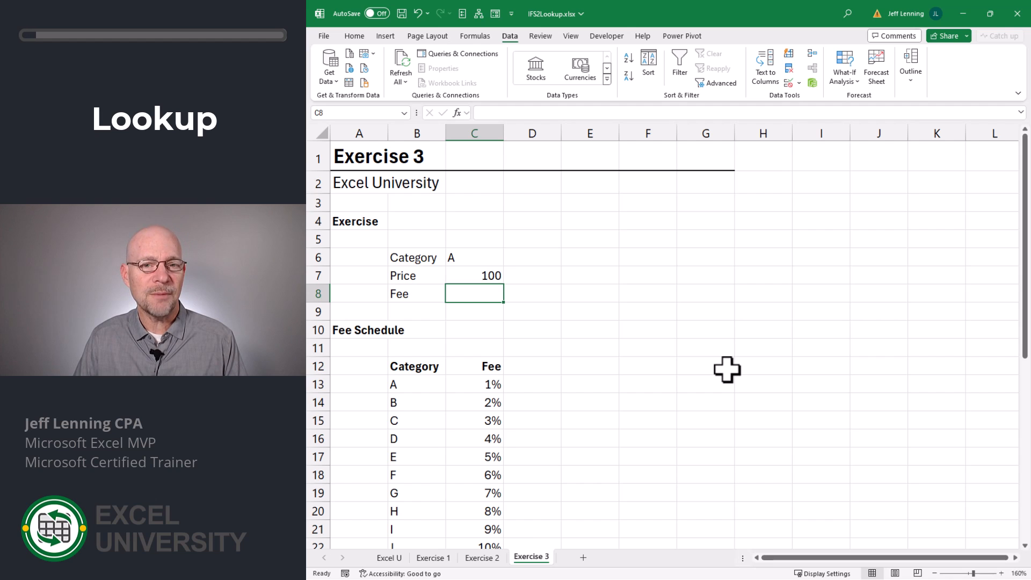
Enter an XLOOKUP formula in C8 on Exercise 3 that looks up C6 in B13:B38 and returns from C13:C38.
type("=xlookup(")
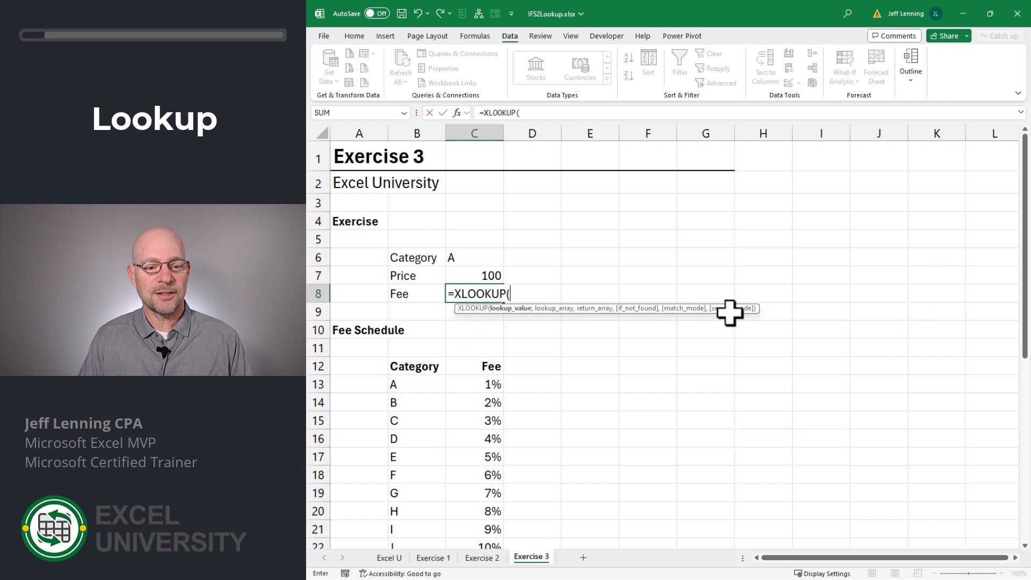
left_click(464, 256)
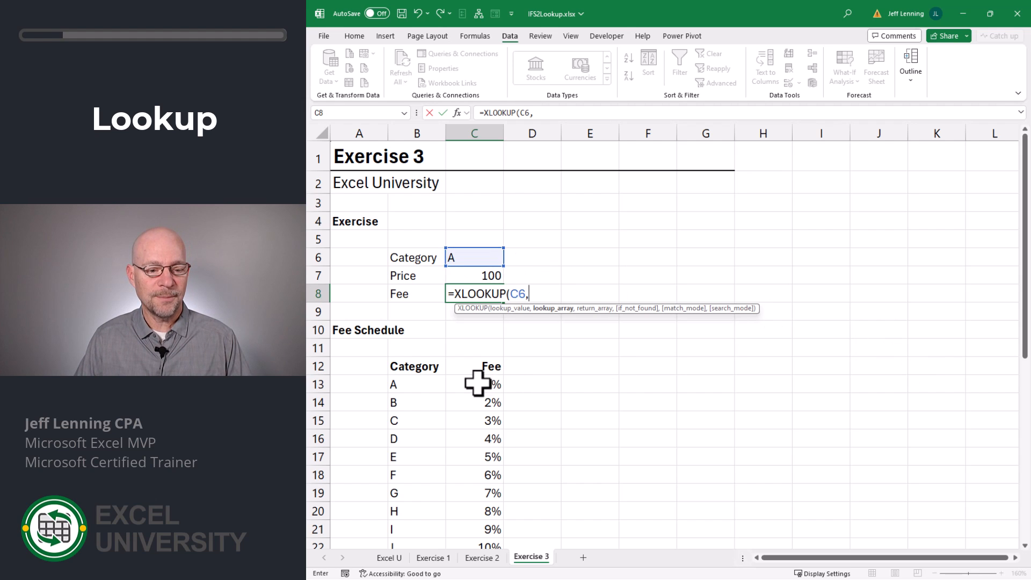
left_click_drag(422, 385, 422, 533)
scroll(725, 361, "up", 5)
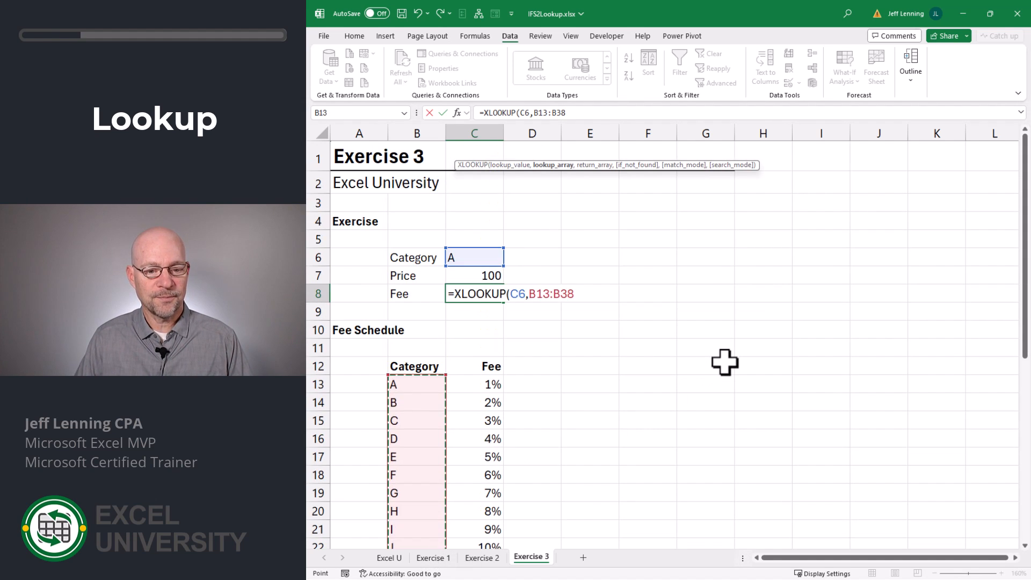
type(",")
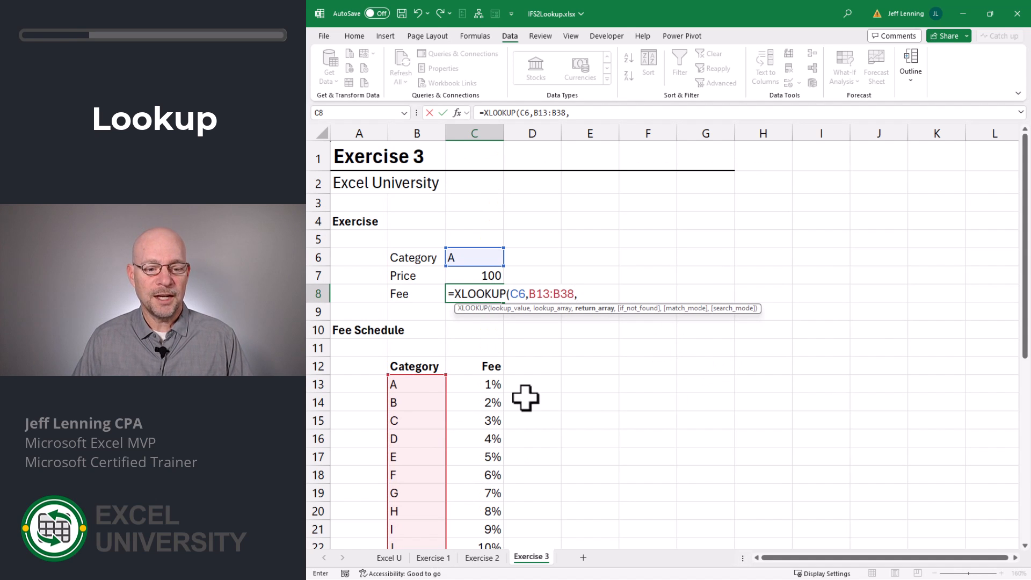
left_click_drag(474, 387, 544, 539)
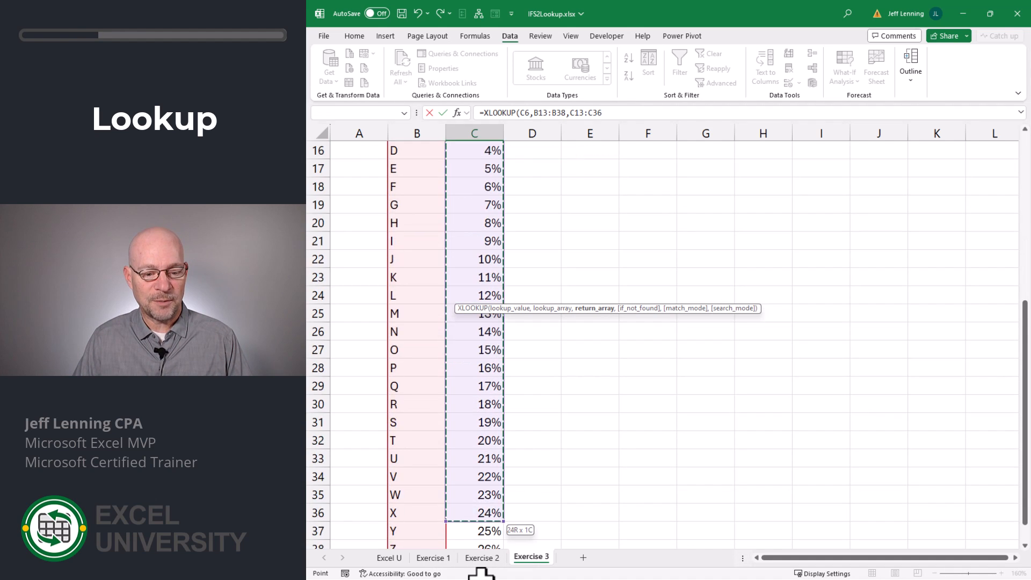
scroll(747, 409, "up", 5)
type(")")
key("Return")
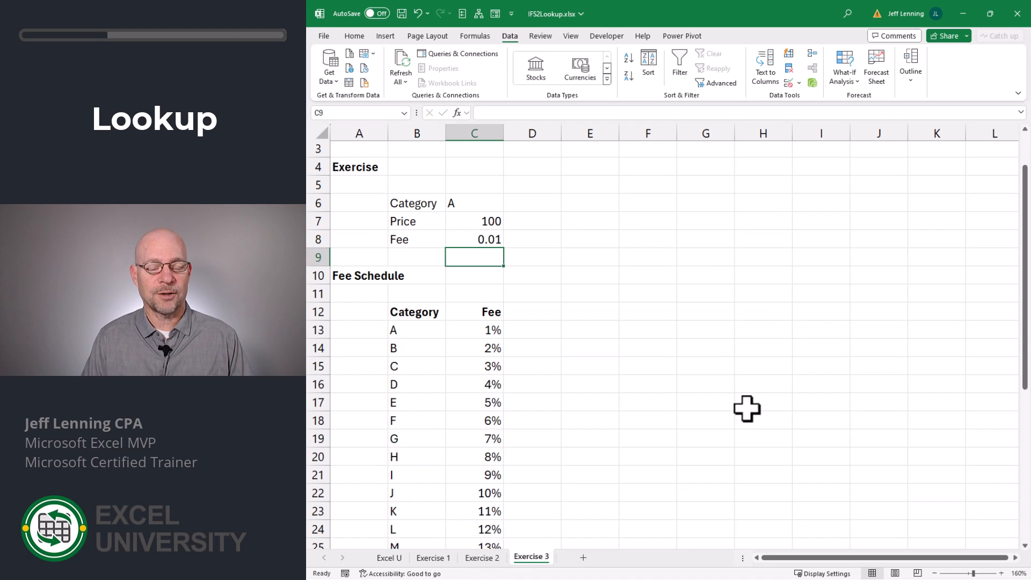
Test the XLOOKUP rate by switching the category in C6 to B and then to C.
left_click(468, 202)
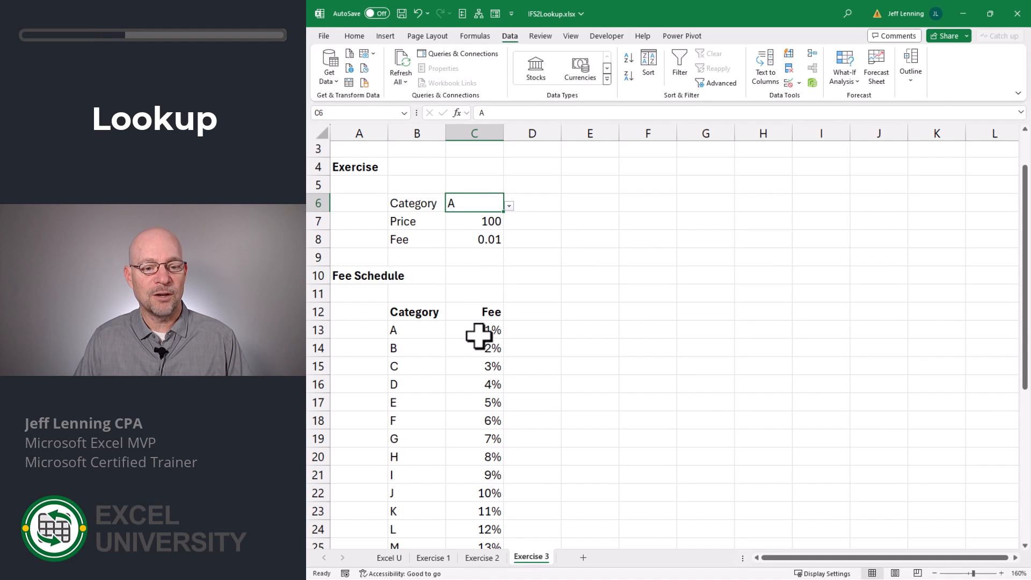
left_click(509, 207)
left_click(461, 228)
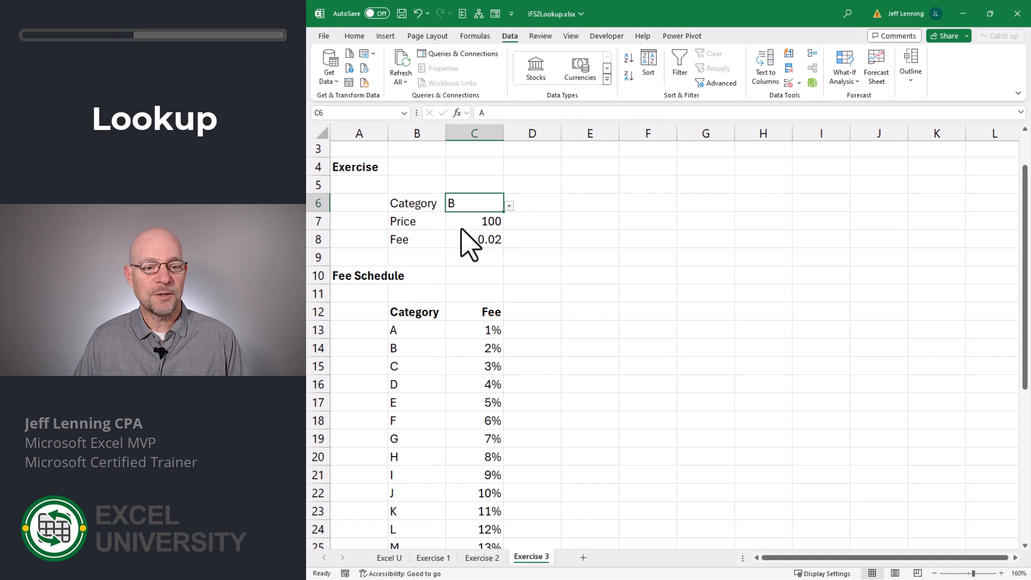
left_click(510, 206)
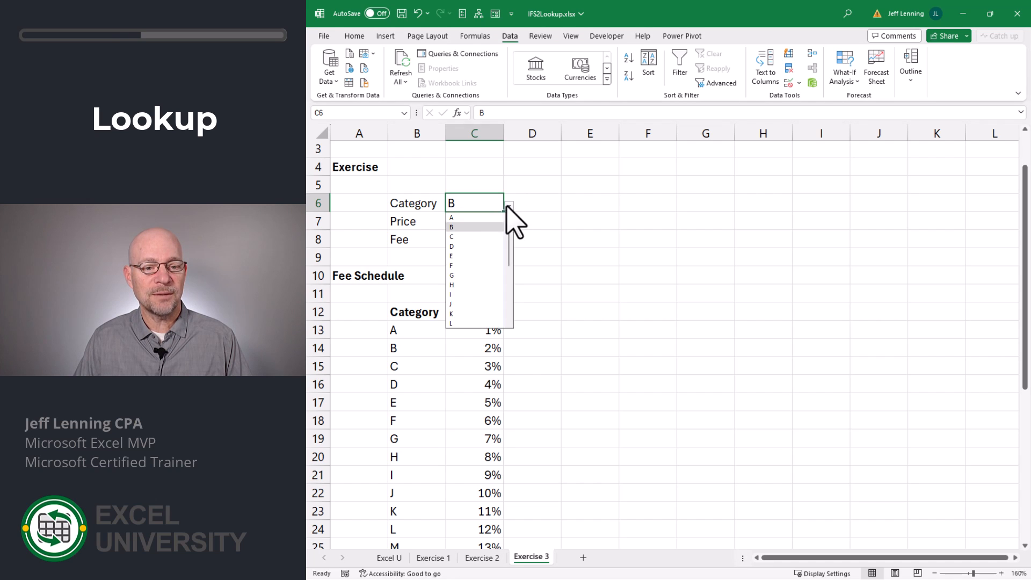
left_click(470, 237)
Extend the XLOOKUP formula in C8 so the looked-up rate is multiplied by the price in C7.
left_click(487, 240)
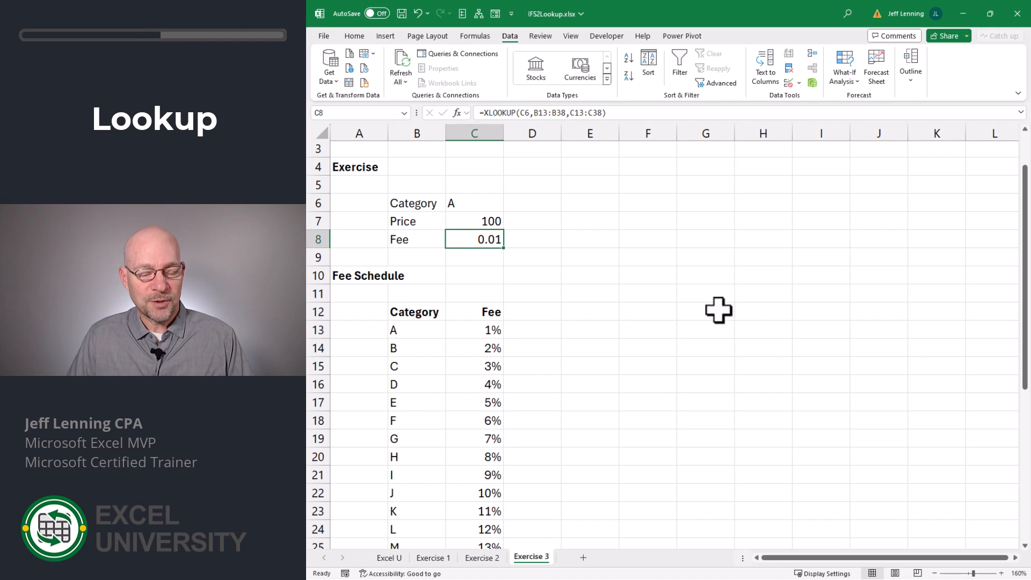
key("F2")
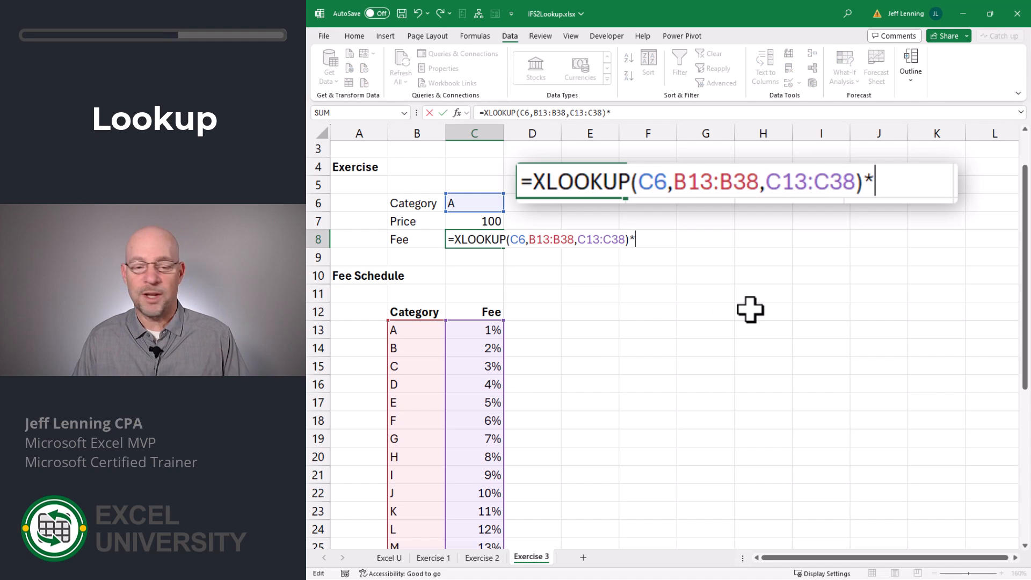
left_click(482, 219)
key("Return")
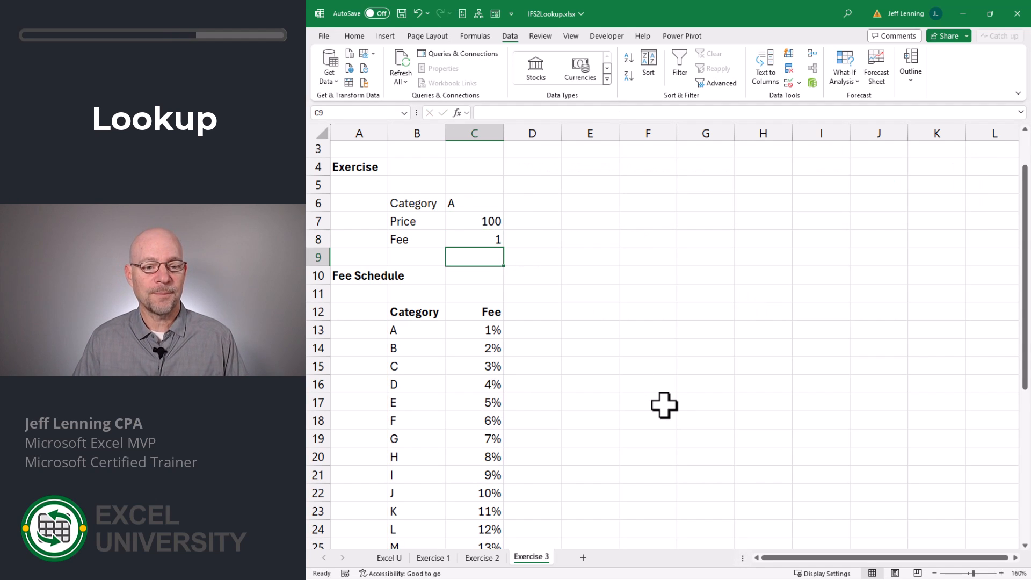
Check the multiplied fee formula by setting the category in C6 to B and then to C.
left_click(476, 204)
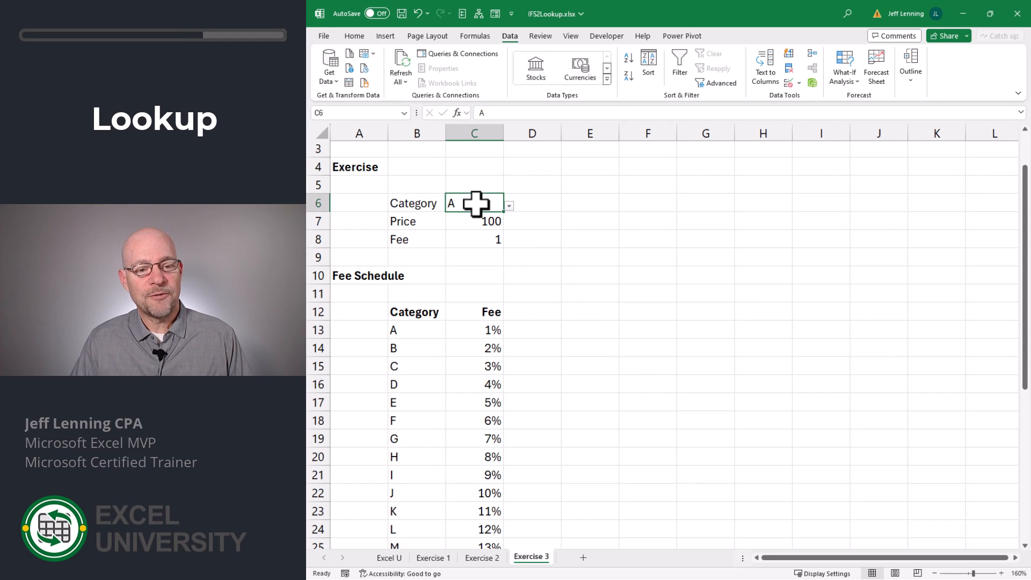
left_click(486, 239)
left_click(478, 204)
left_click(508, 206)
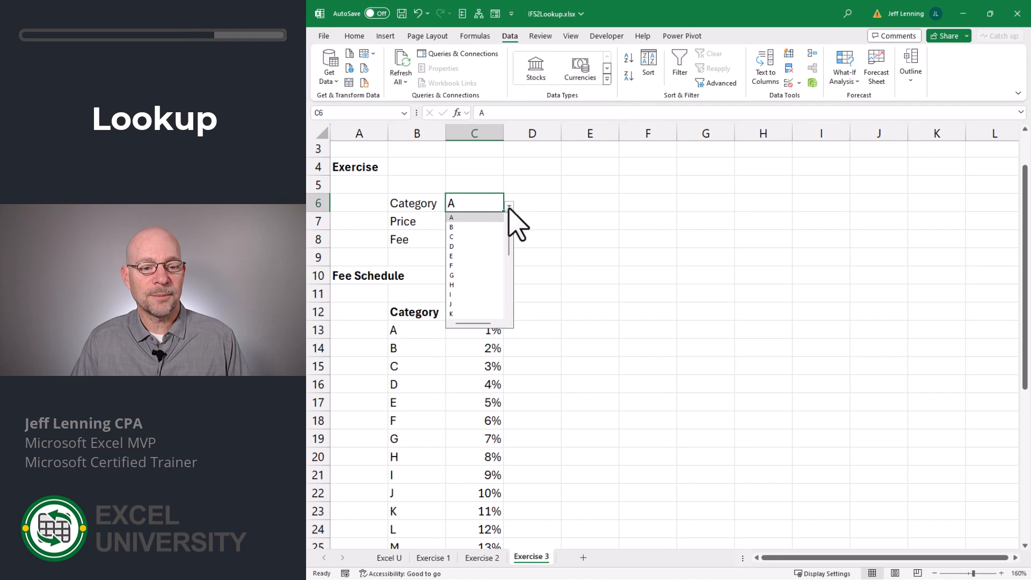
left_click(472, 228)
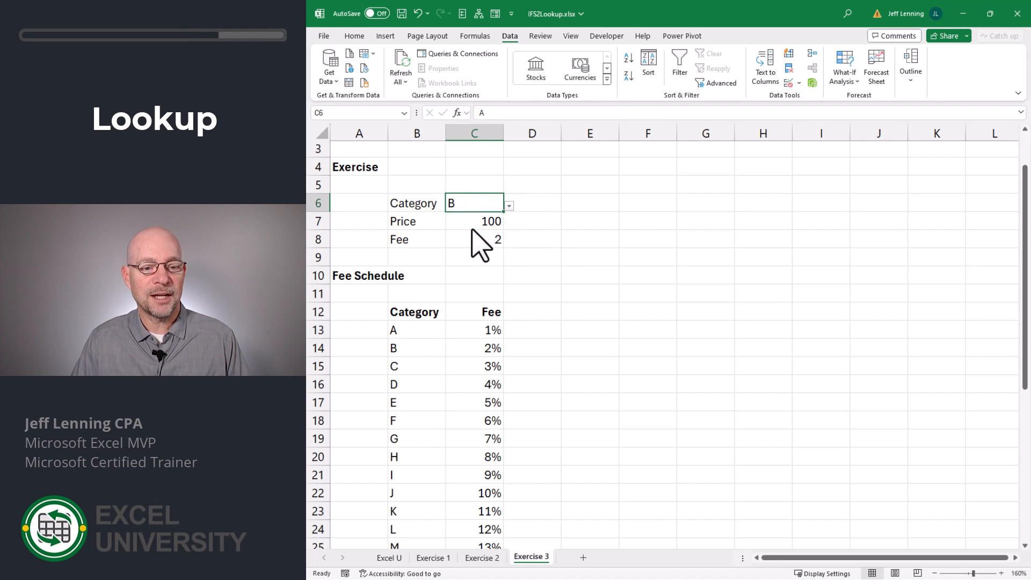
left_click(509, 205)
left_click(471, 237)
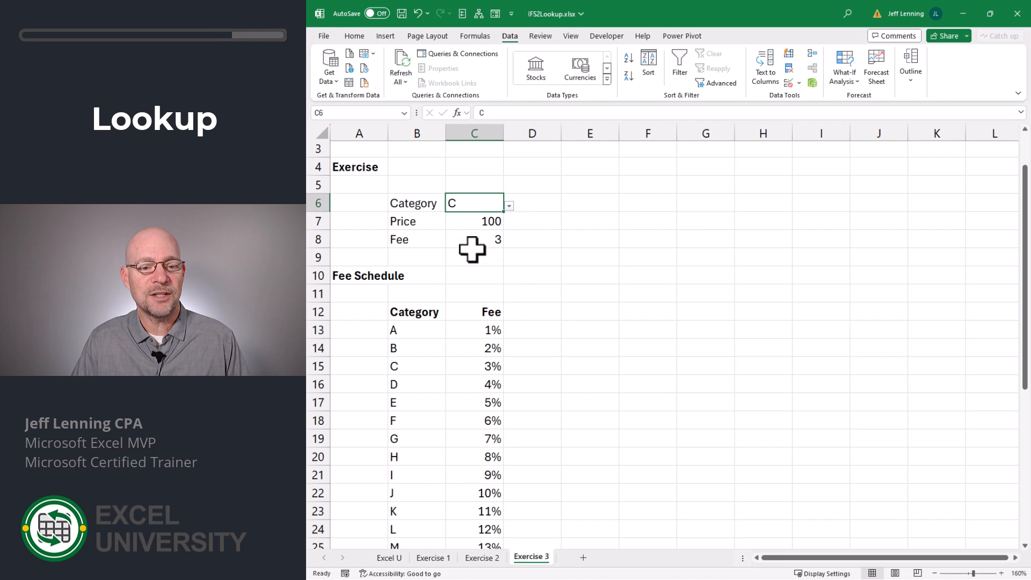